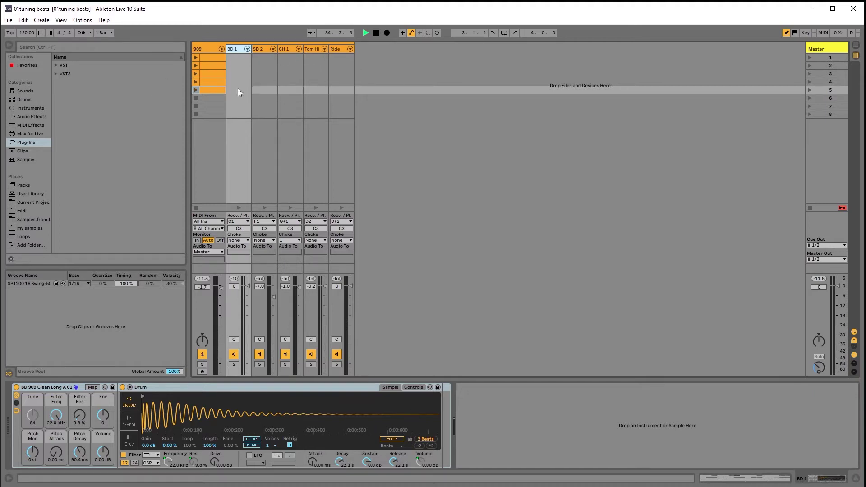
Step: Look through the SD 2, CH 1, Tom Hi and Ride chains of the 909 rack and return to BD 1
click(258, 48)
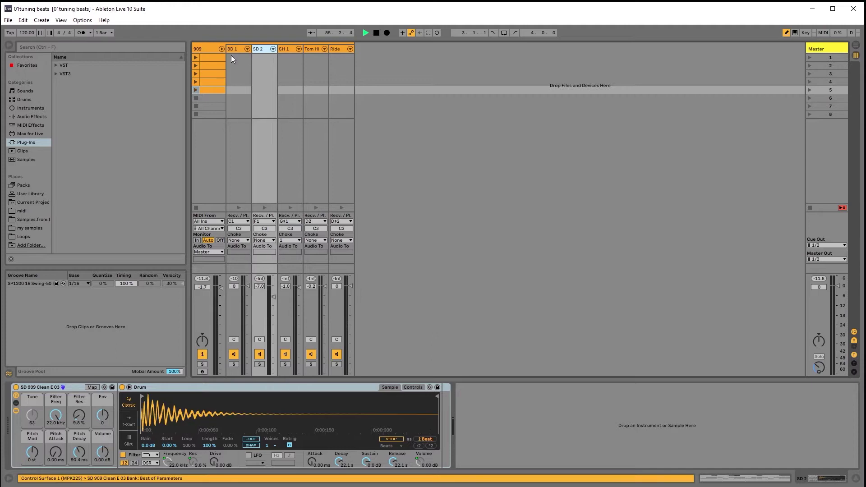
click(292, 50)
click(314, 50)
click(342, 48)
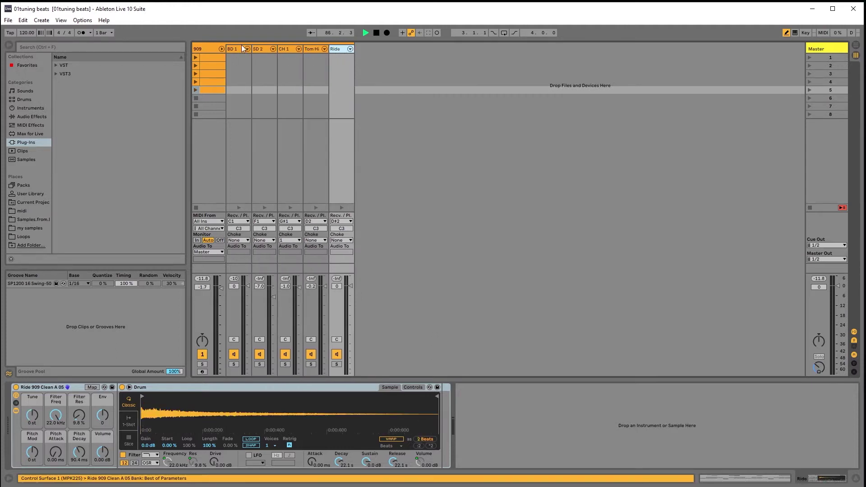
click(241, 49)
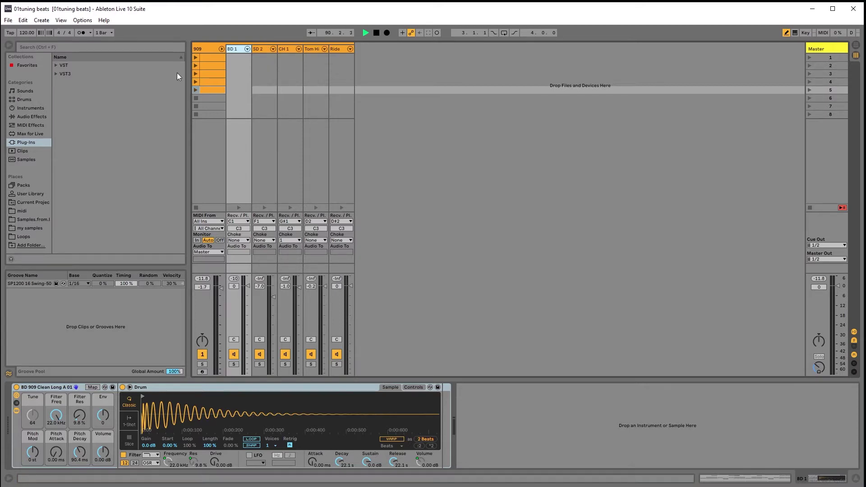
Step: Add an EQ Eight audio effect to the BD 1 chain after the Drum sampler
click(31, 118)
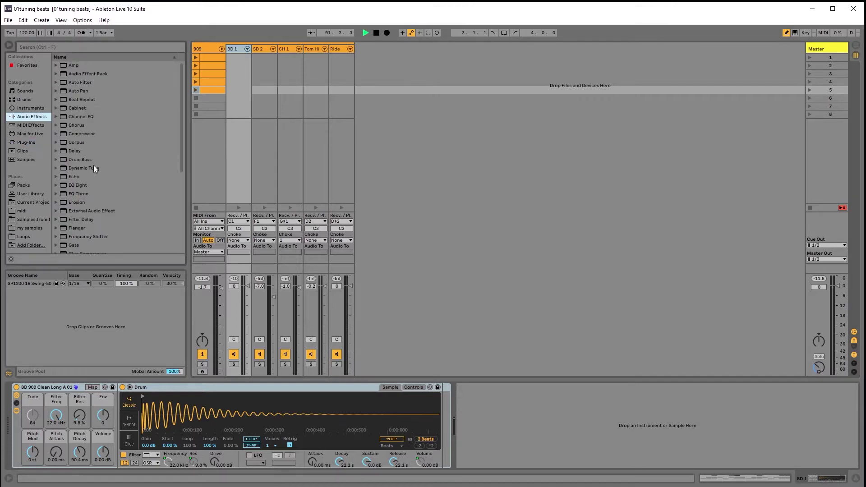
scroll(108, 165, down, 1)
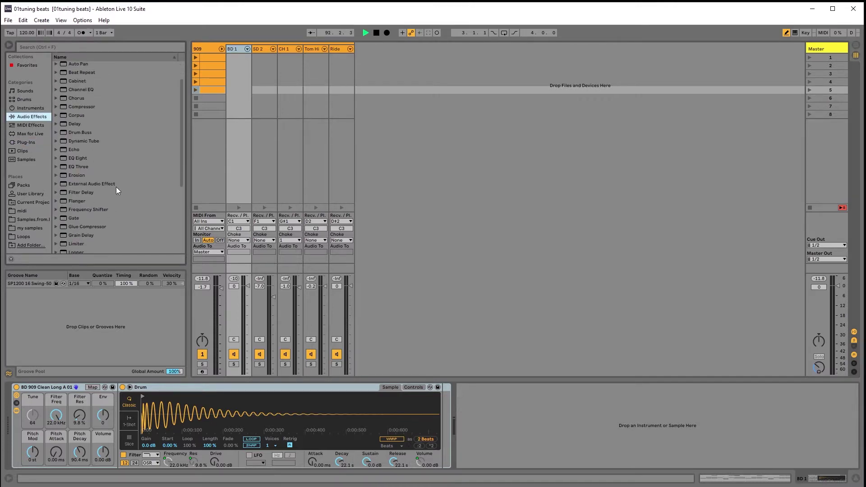
scroll(116, 188, down, 5)
click(92, 223)
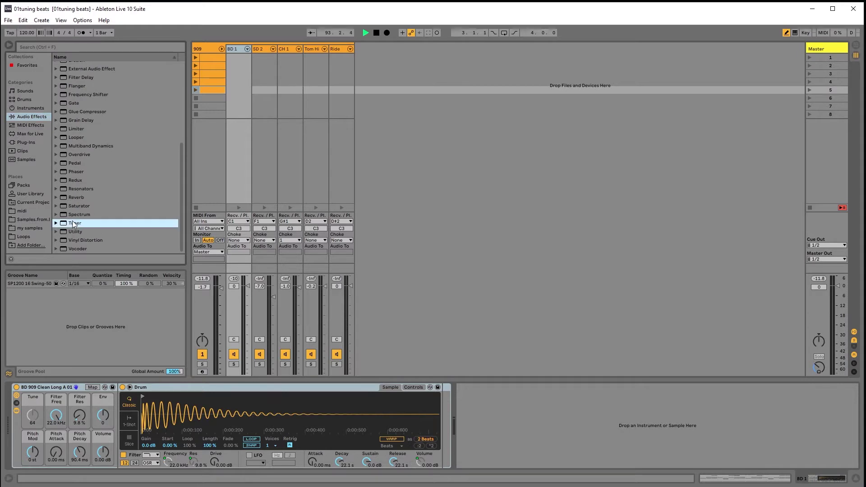
click(84, 215)
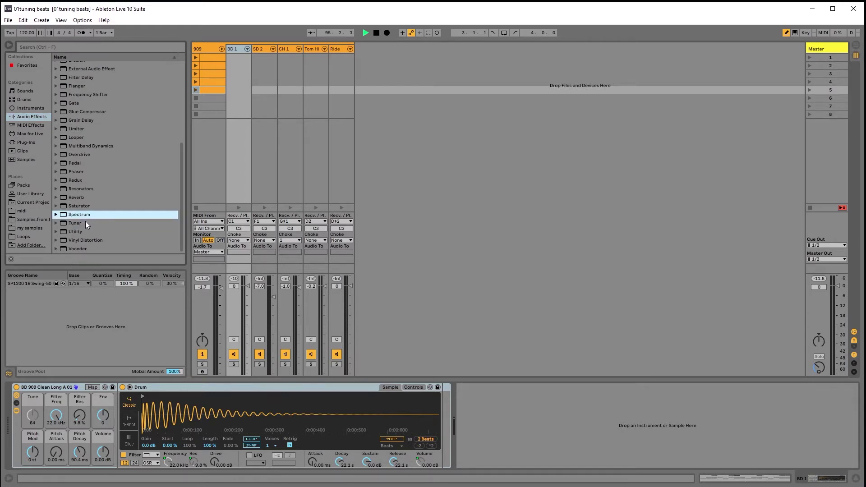
scroll(86, 221, up, 4)
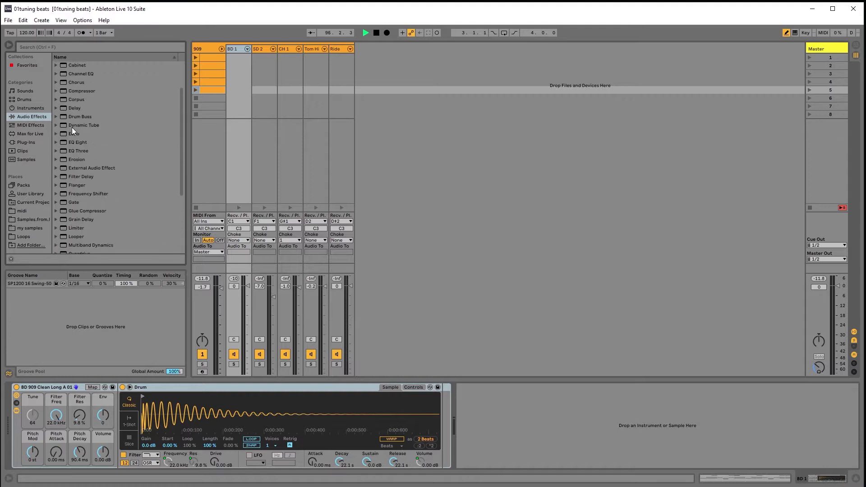
double_click(77, 142)
Step: Add a Tuner and a Spectrum after EQ Eight on the BD 1 chain
scroll(96, 188, down, 4)
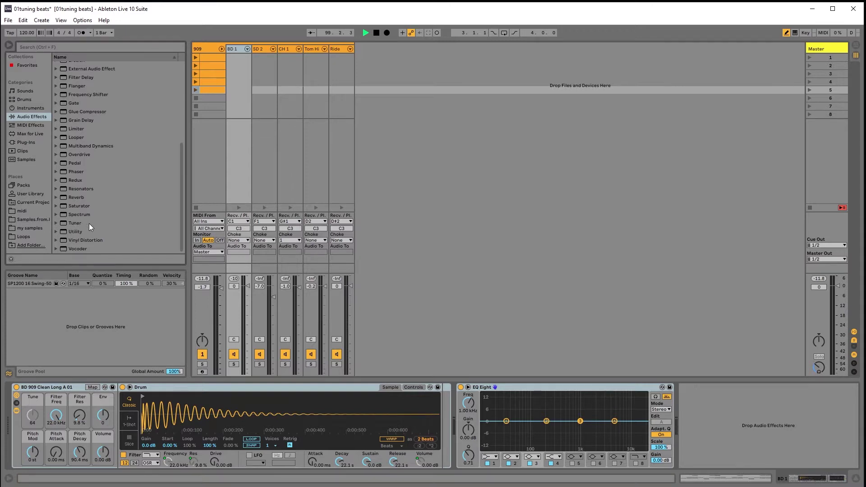
double_click(74, 224)
double_click(75, 215)
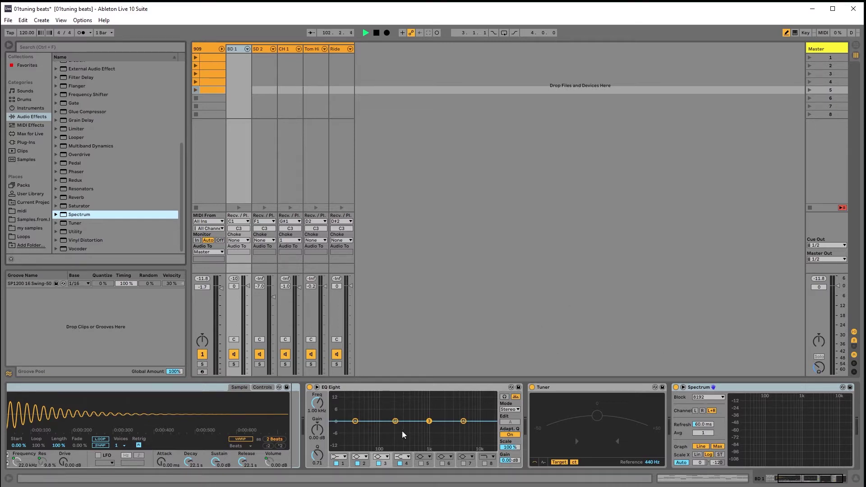
Step: Set band 1 of EQ Eight on BD 1 to a low cut at 30 Hz
click(342, 457)
click(336, 465)
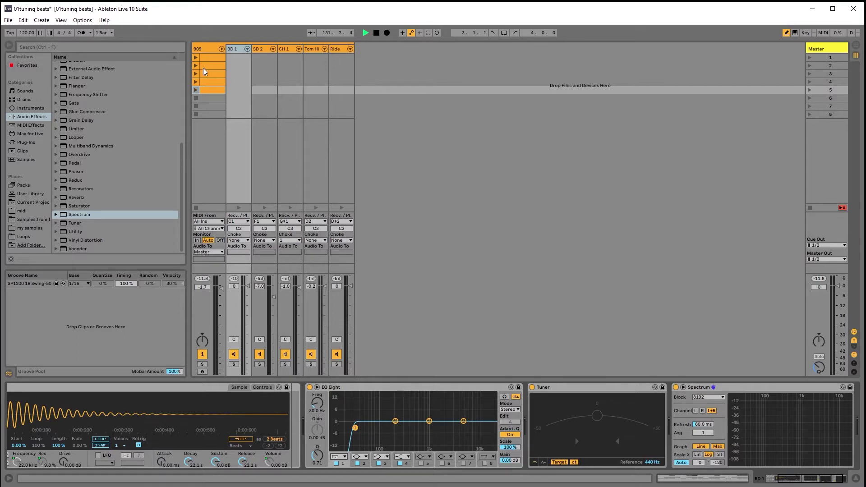
Step: Play the first clip of the 909 track and bring the Tuner and Spectrum fully into view
click(195, 58)
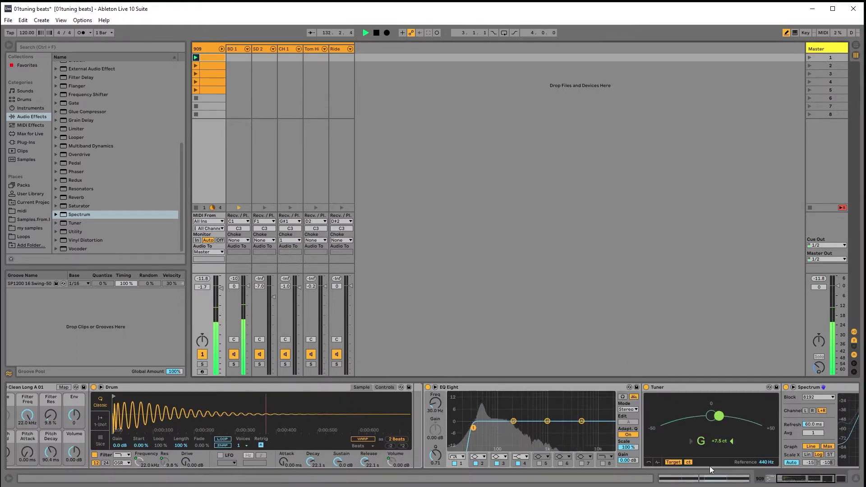
drag(808, 480, 819, 481)
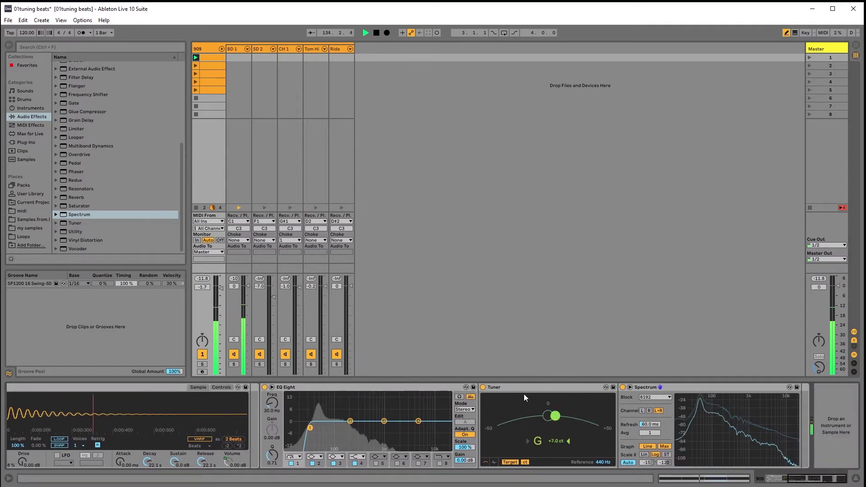
click(564, 399)
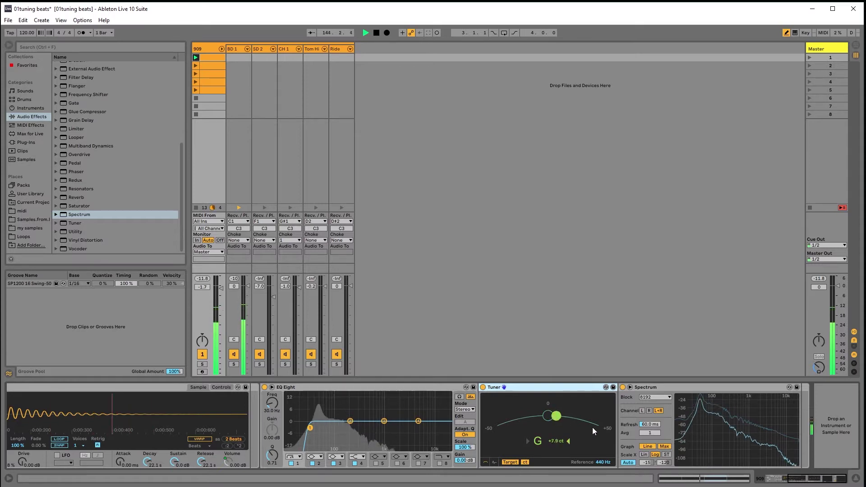
Step: Expand the Spectrum graph into the large display and hide the browser to widen it
click(629, 386)
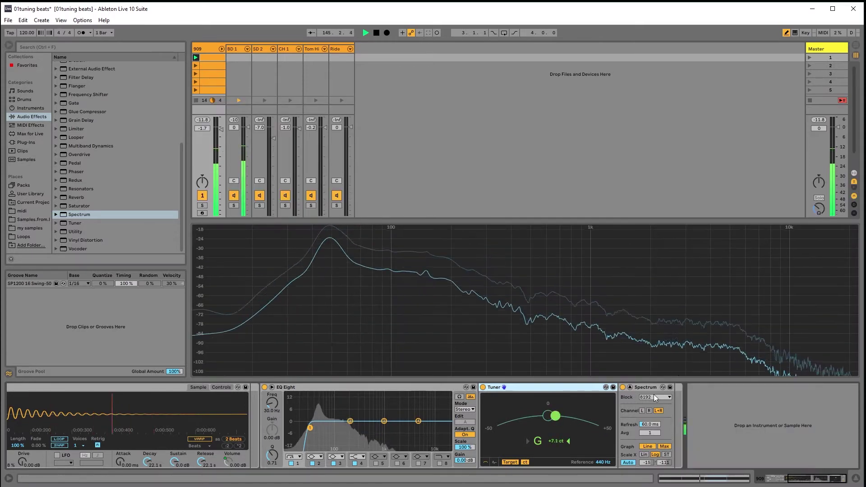
click(630, 387)
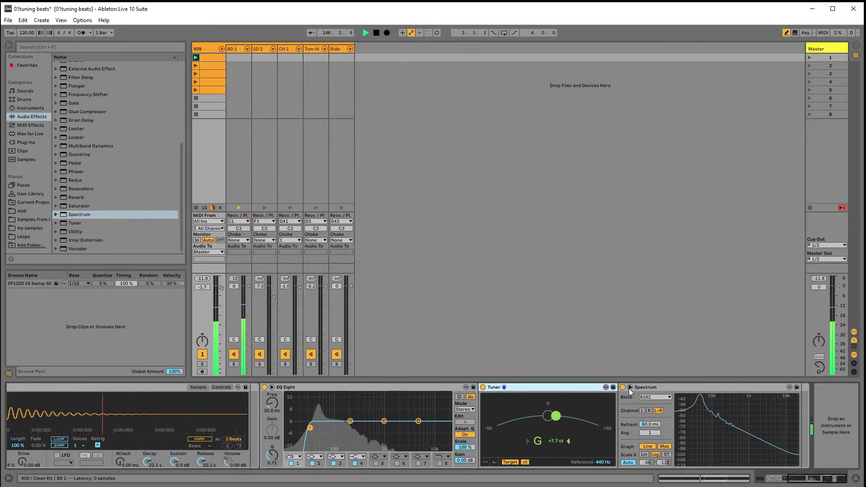
click(629, 387)
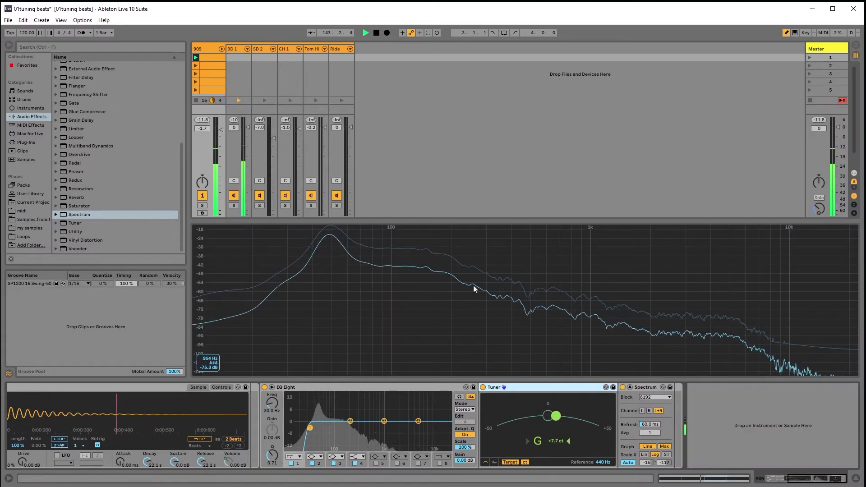
click(9, 45)
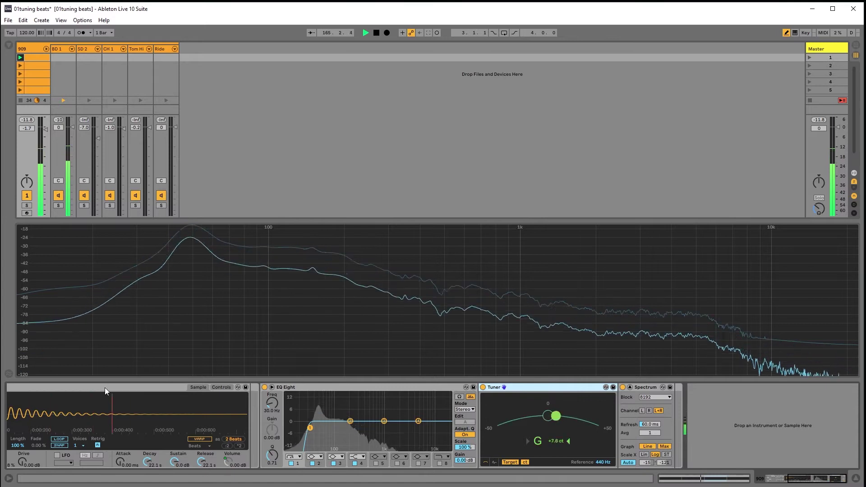
Step: Select the BD 1 chain and show the Drum sampler's transpose and detune controls
click(56, 47)
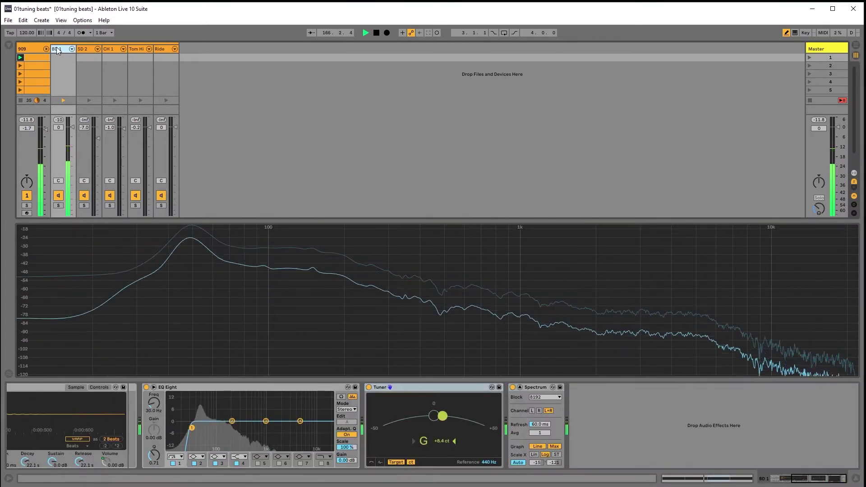
click(38, 48)
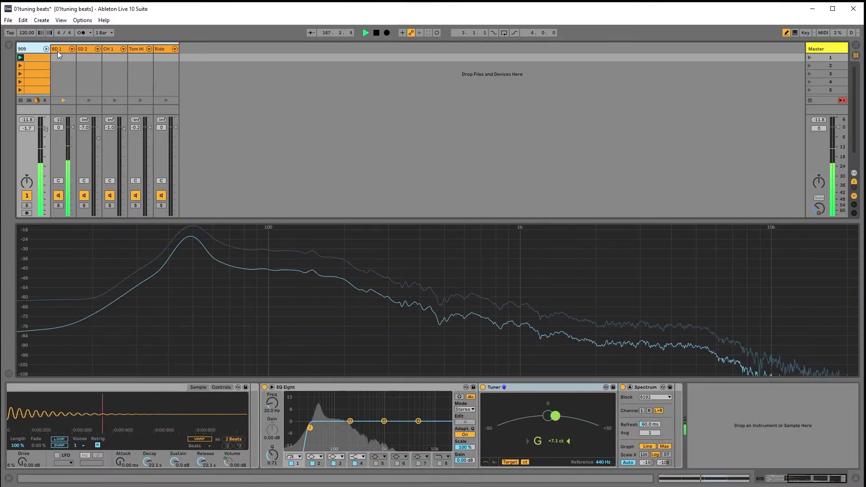
click(58, 51)
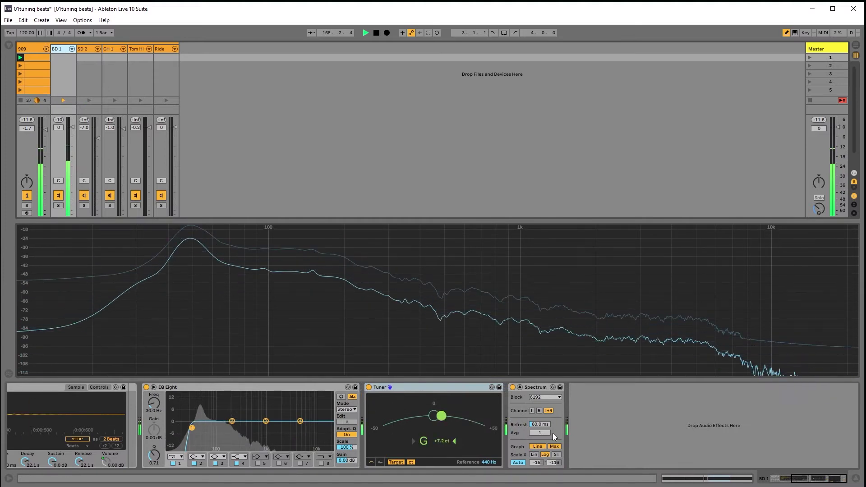
click(803, 480)
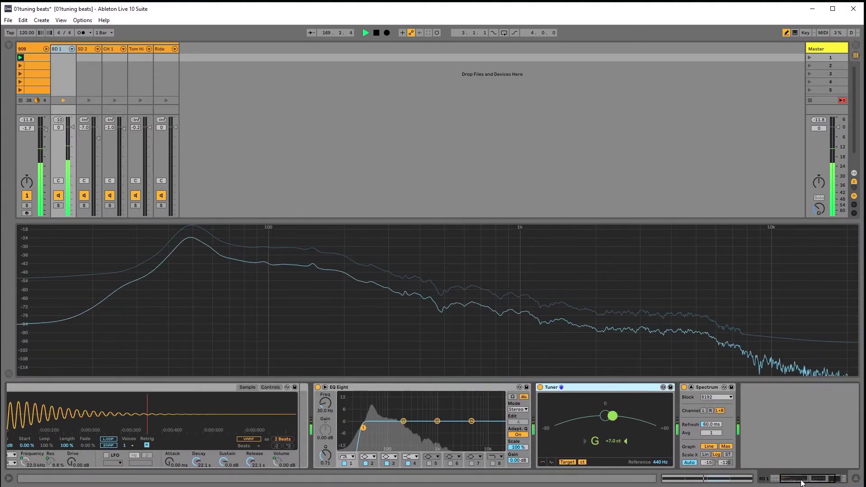
click(802, 482)
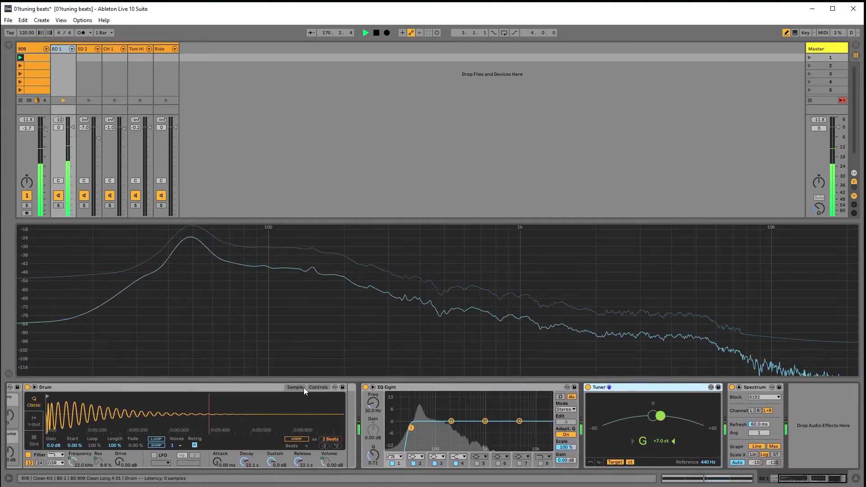
click(318, 386)
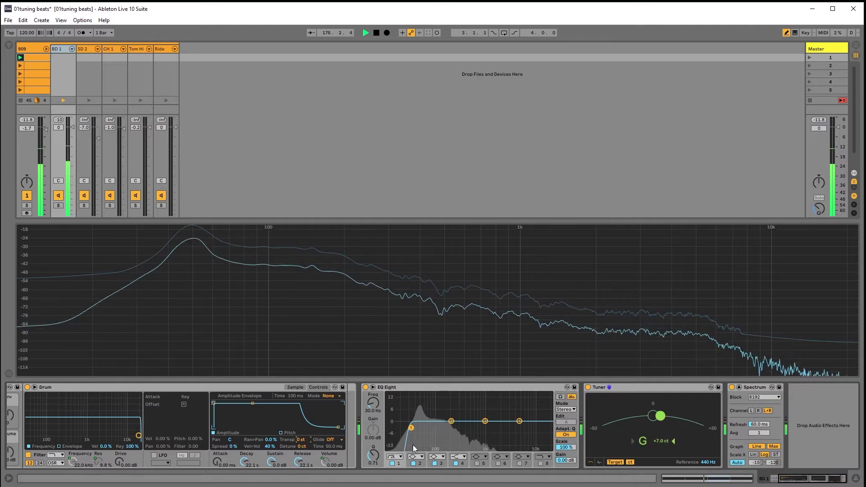
Step: Set the BD 1 Drum sampler's Detune to -8 ct and its Transpose to -1 st
key(Up)
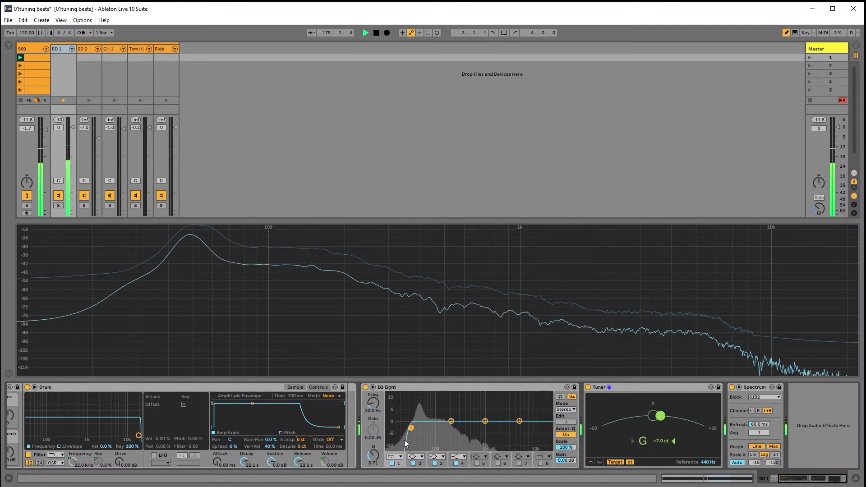
drag(304, 447, 304, 450)
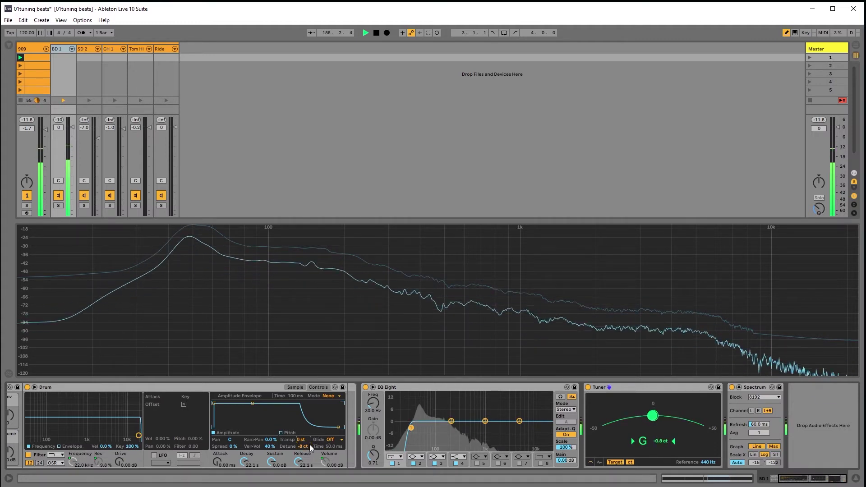
scroll(309, 444, down, 1)
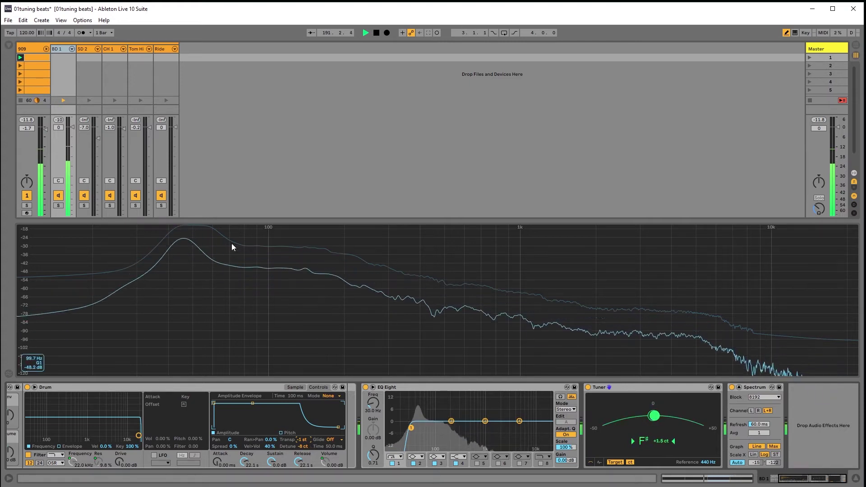
Step: Show the browser again and search the plug-ins for "sma"
click(9, 45)
click(26, 142)
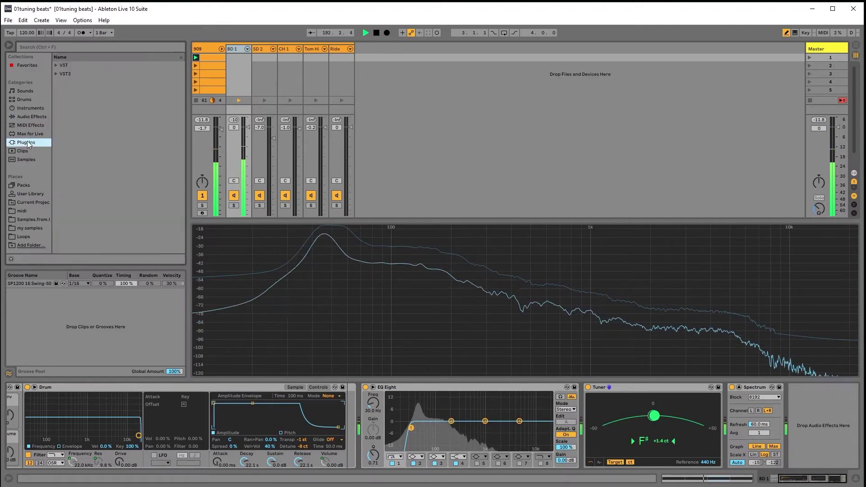
click(83, 47)
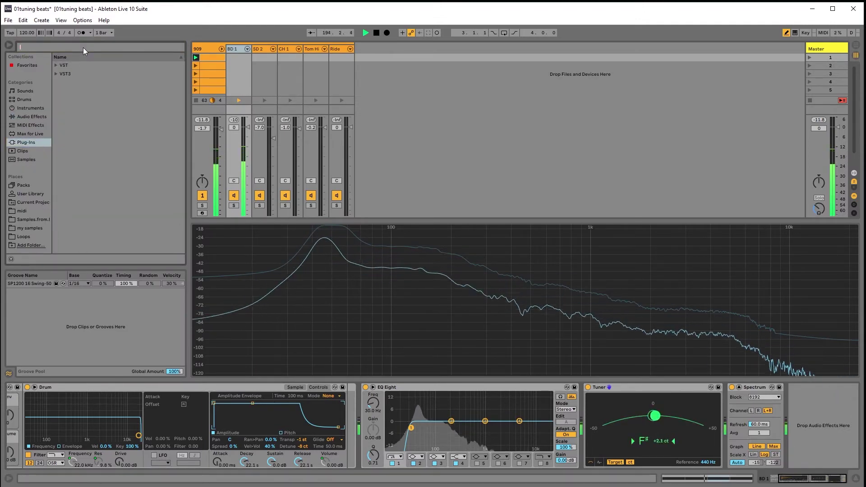
text(d)
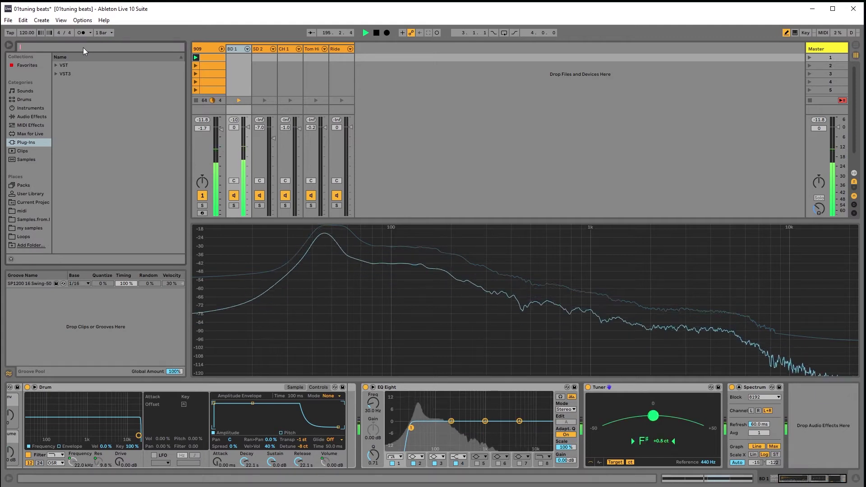
key(BackSpace)
text(smavk)
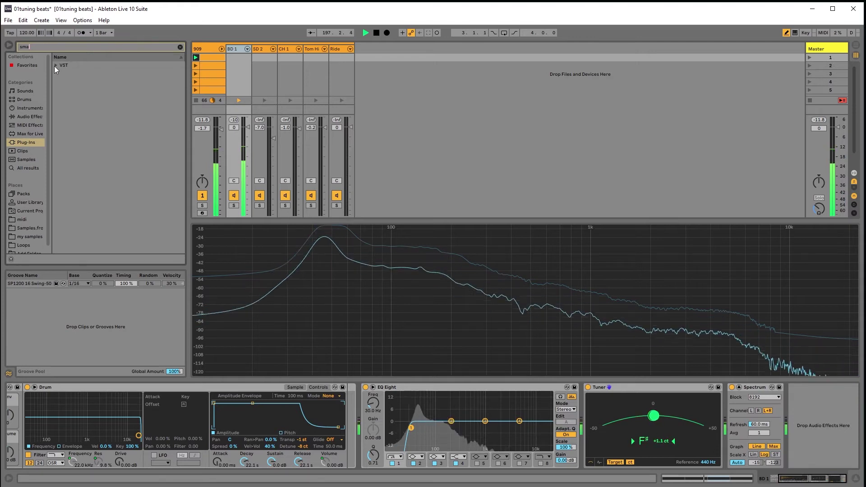
Step: Expand the VST WaveShell results and add Smack Attack Mono to the end of the BD 1 chain
click(56, 66)
click(60, 74)
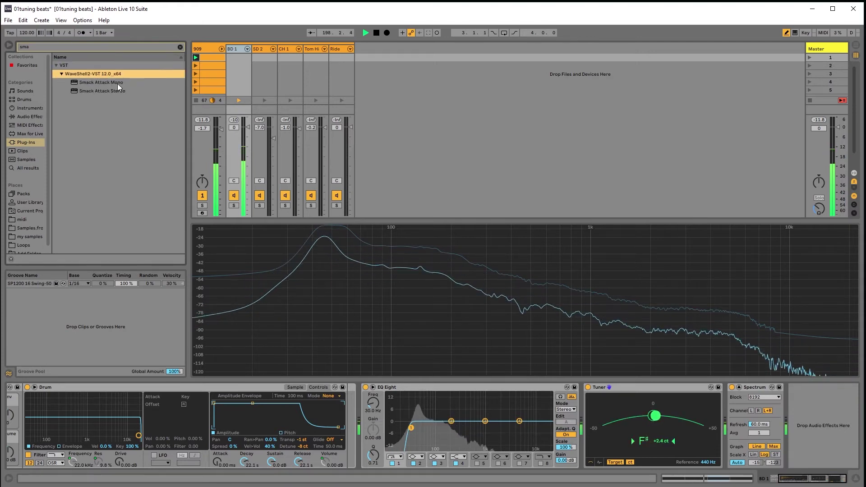
click(106, 82)
double_click(71, 81)
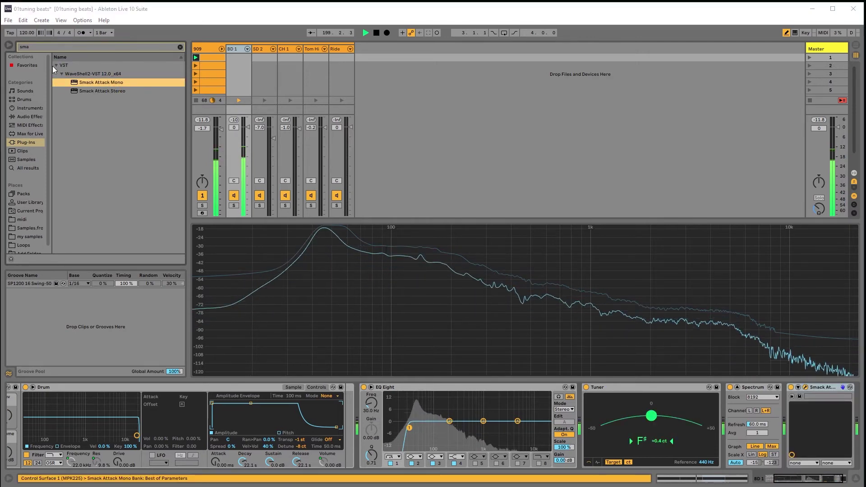
Step: Move the Smack Attack Mono window toward the middle of the screen and raise its Attack to 48
click(55, 66)
drag(62, 61, 536, 115)
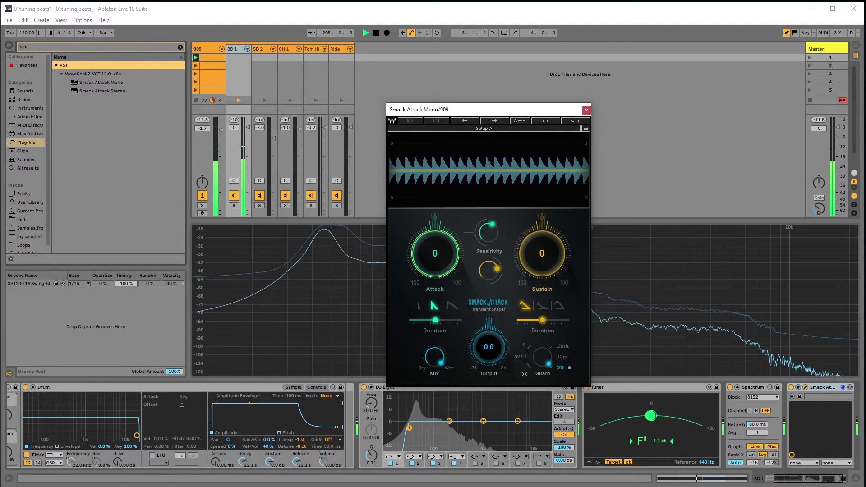
drag(435, 253, 435, 246)
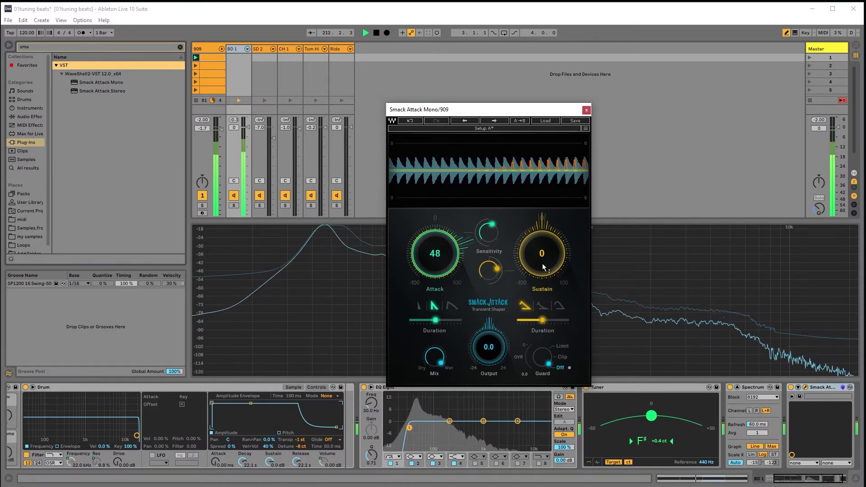
Step: Balance Smack Attack Mono on BD 1 with Attack at 41 and Sustain at 33, and close its window
drag(550, 258, 550, 235)
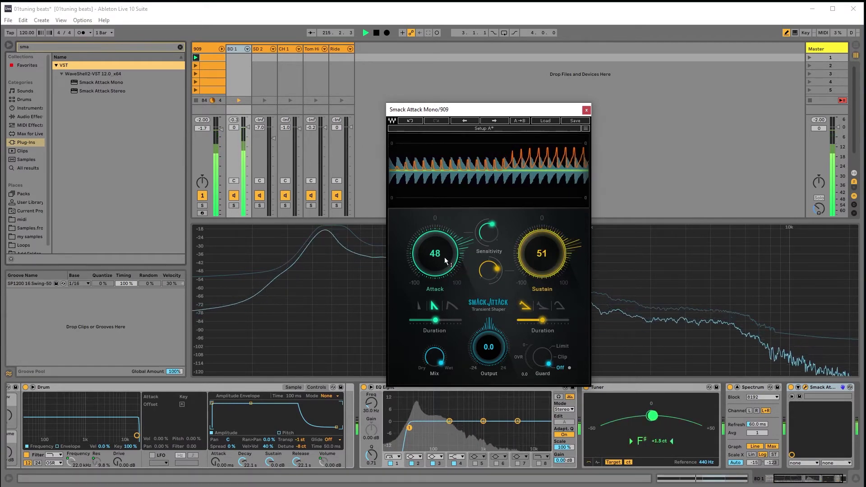
drag(445, 261, 445, 272)
drag(537, 264, 533, 258)
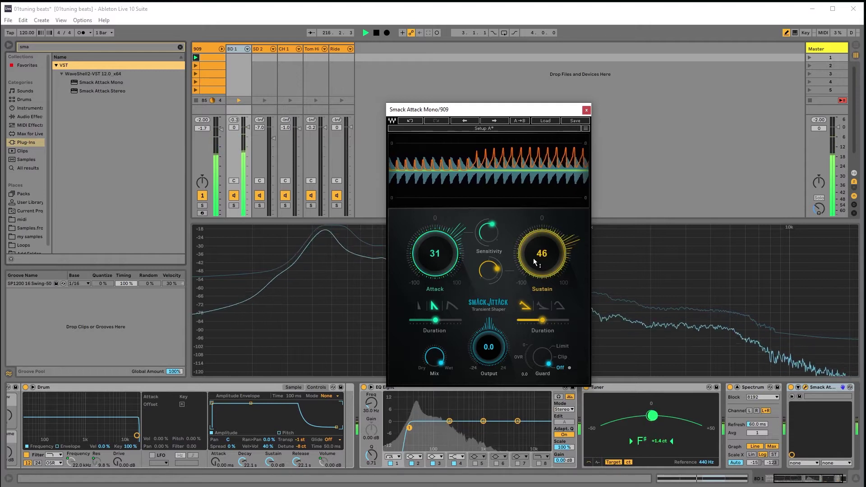
drag(437, 263, 437, 260)
drag(538, 263, 546, 262)
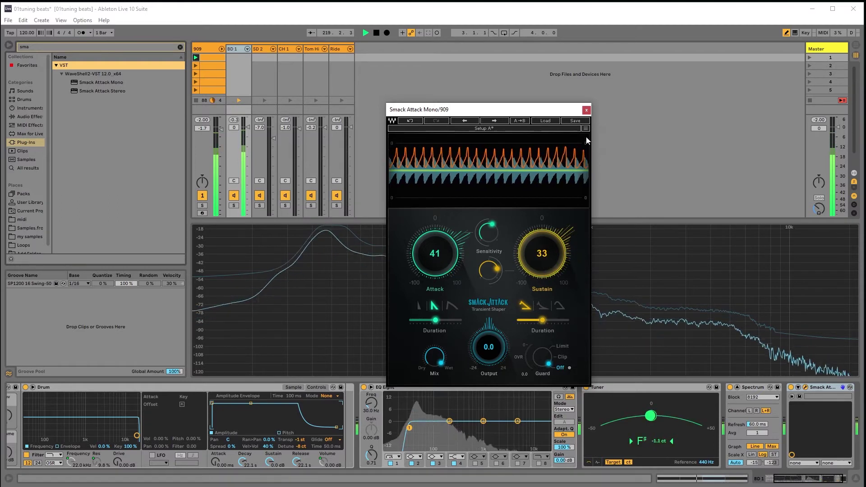
click(586, 110)
Step: Place Smack Attack Mono between EQ Eight and Tuner, and group the BD 1 audio effects into an Audio Effect Rack
scroll(789, 433, down, 2)
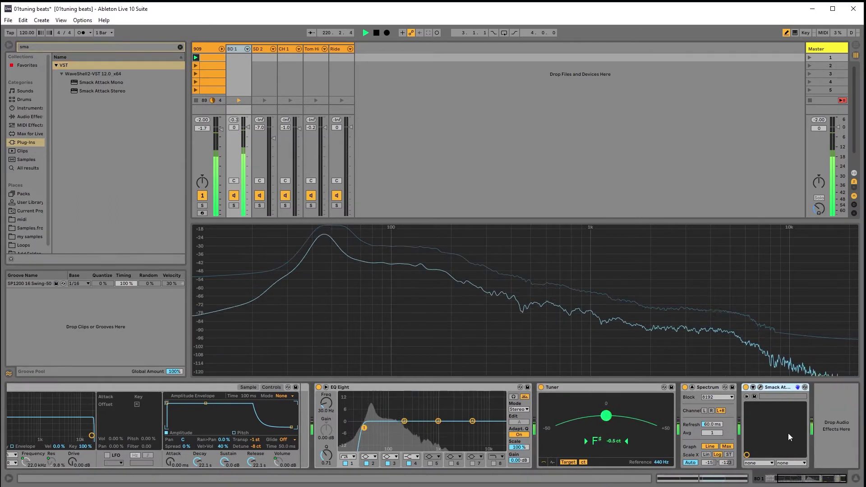
drag(781, 388, 550, 395)
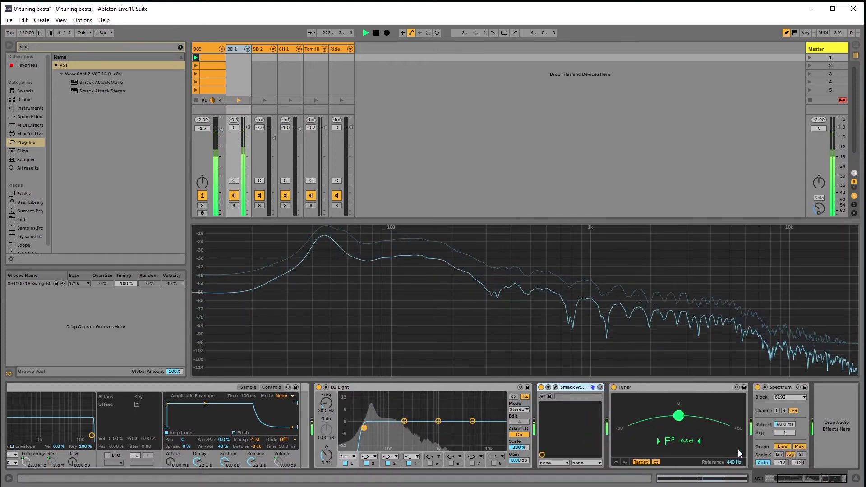
click(510, 391)
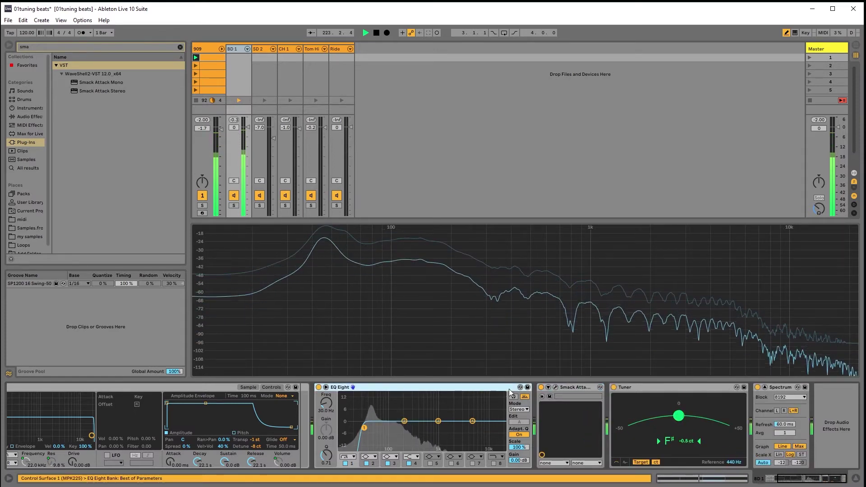
click(704, 387)
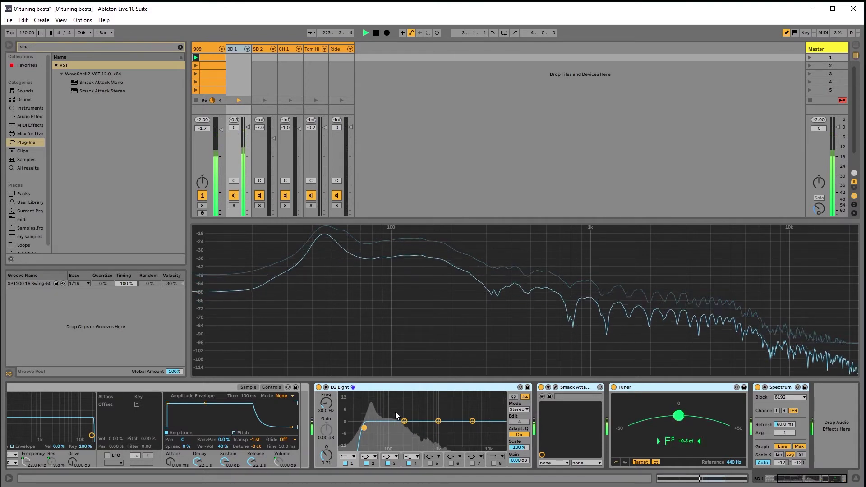
key(ctrl+g)
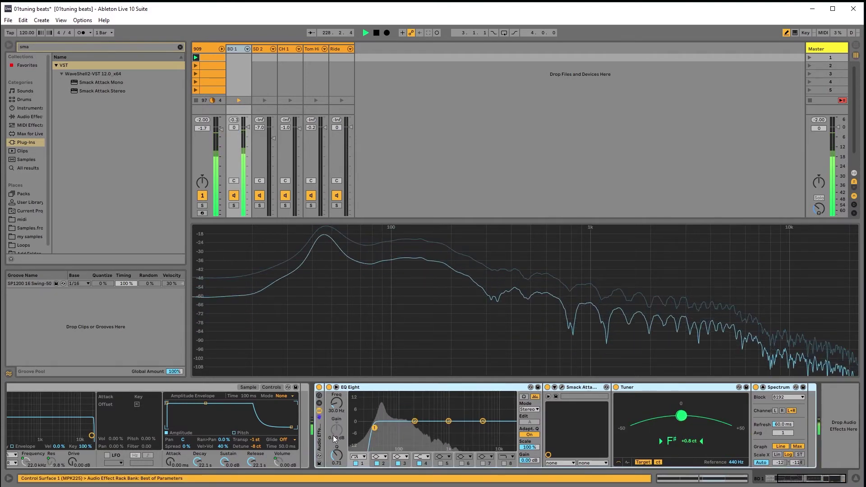
Step: Save the BD 1 effect rack to the User Library as "gdfghfdh" and move that preset to the trash
click(319, 463)
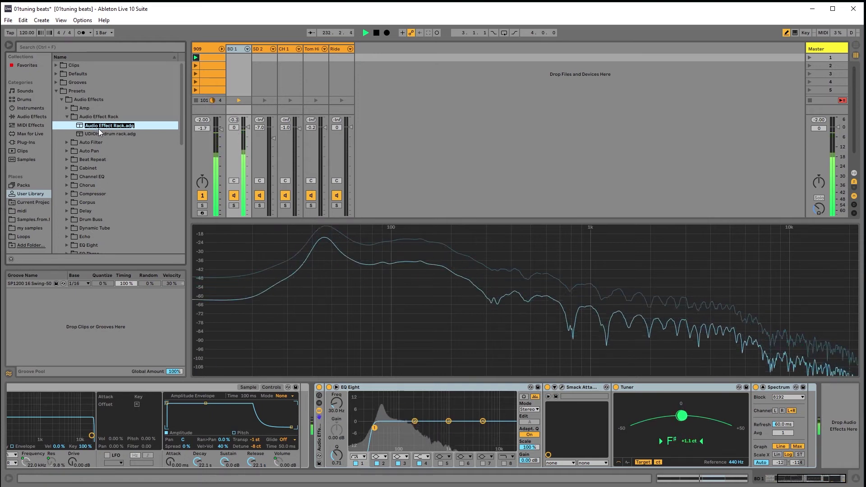
text(gdfghfdh)
key(Return)
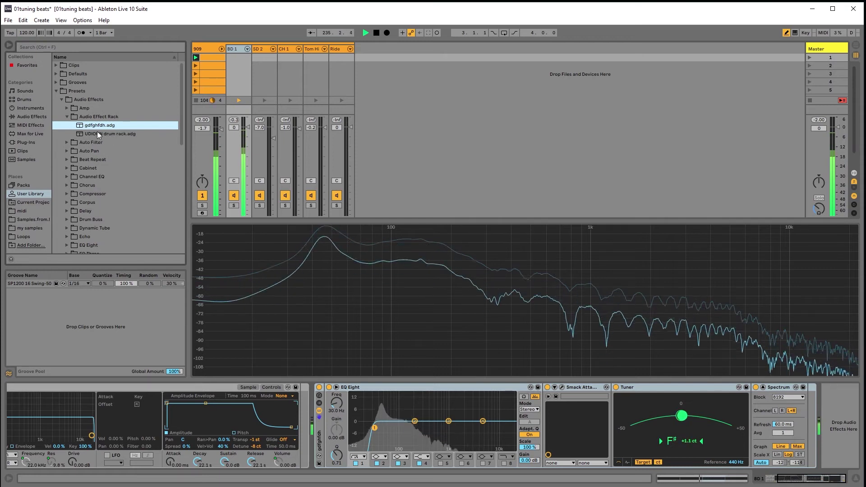
key(Delete)
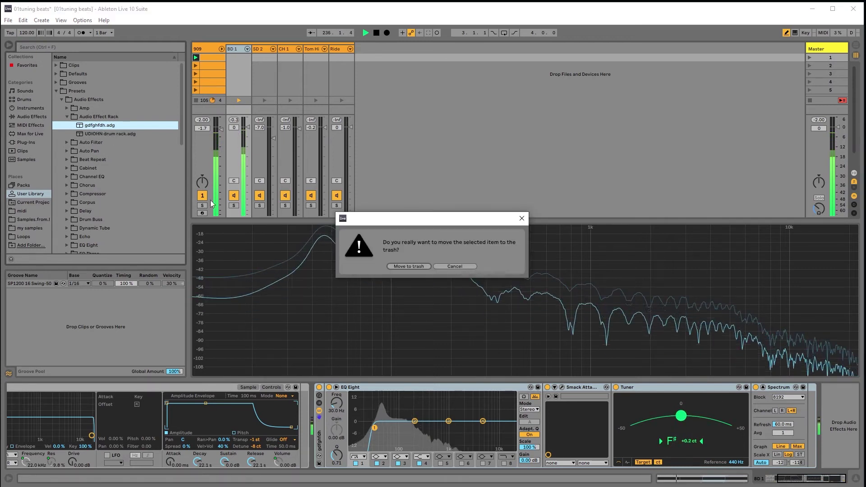
click(406, 266)
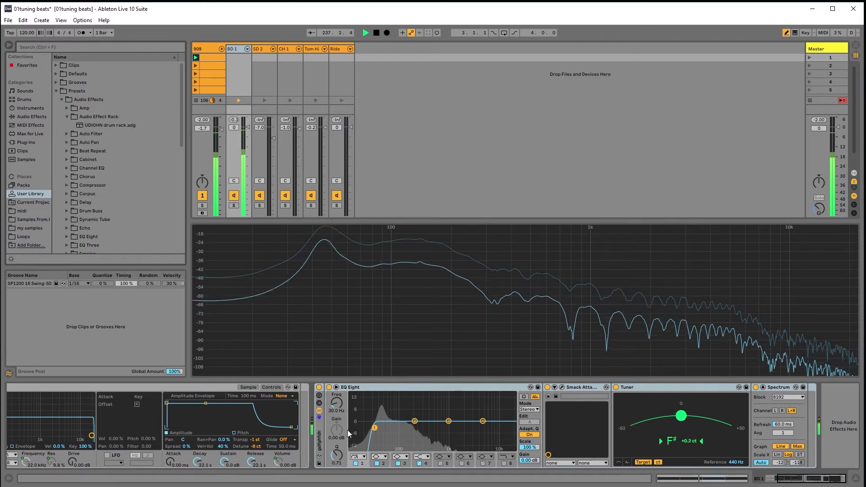
Step: Load the UDIOHN drum rack preset onto the SD 2 chain and close the Smack Attack Mono window
click(257, 49)
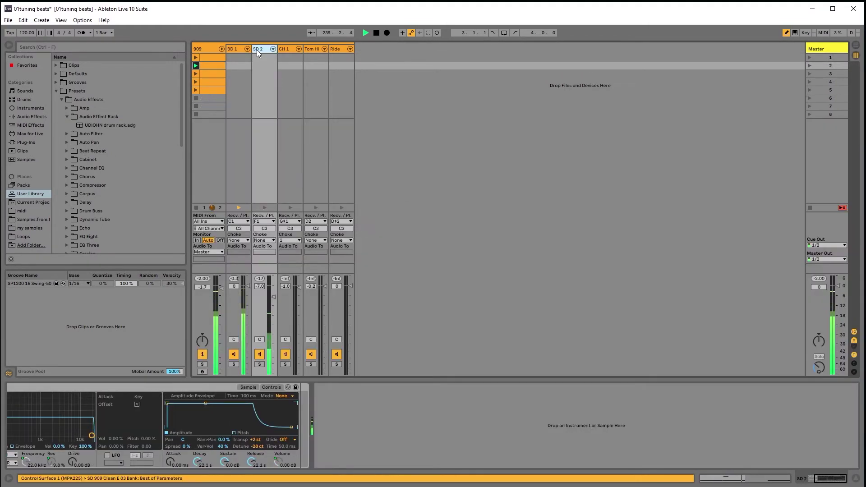
double_click(100, 125)
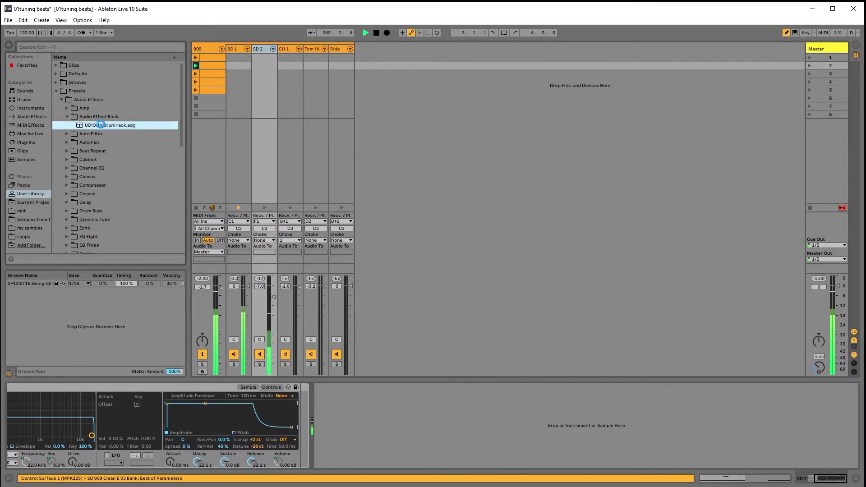
click(590, 124)
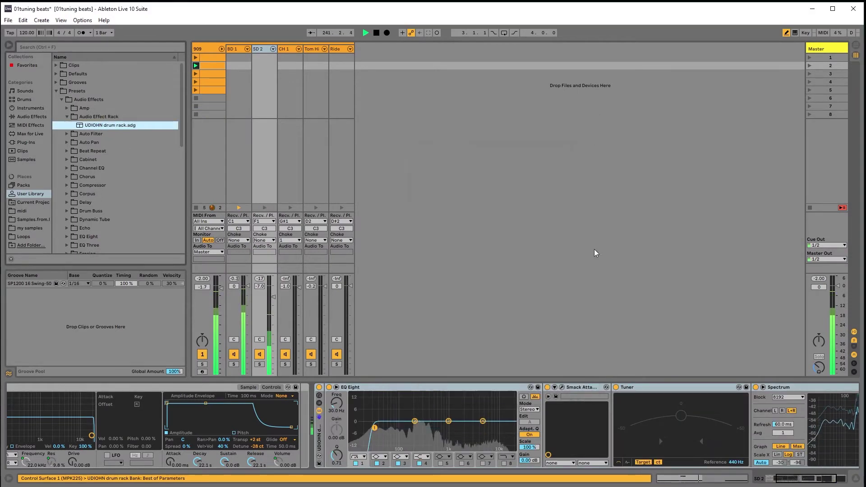
Step: View the snare's signal in SD 2's Smack Attack Mono window and close it
scroll(752, 426, down, 3)
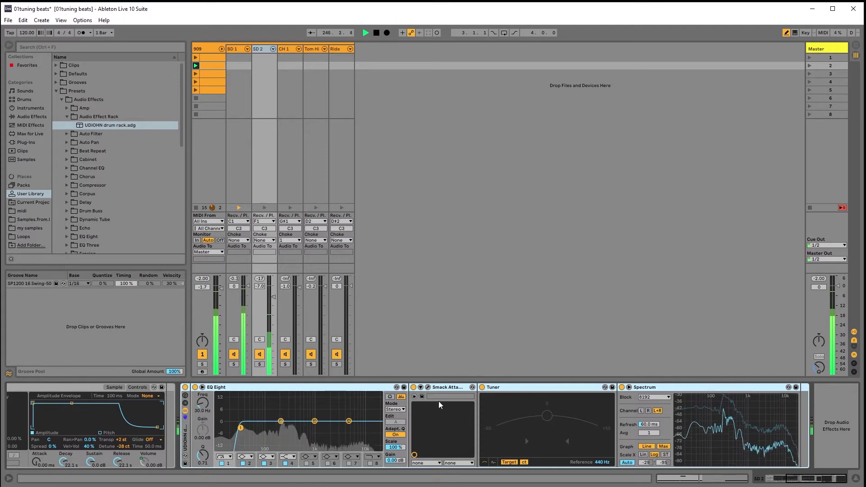
click(427, 387)
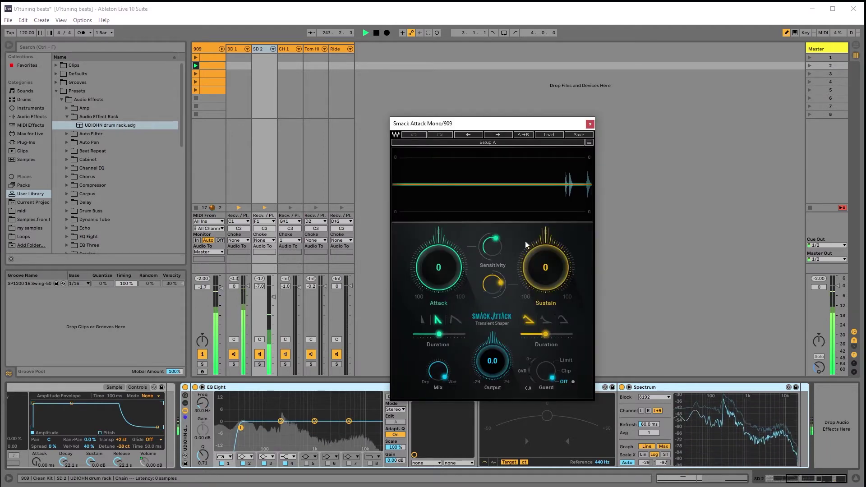
click(590, 124)
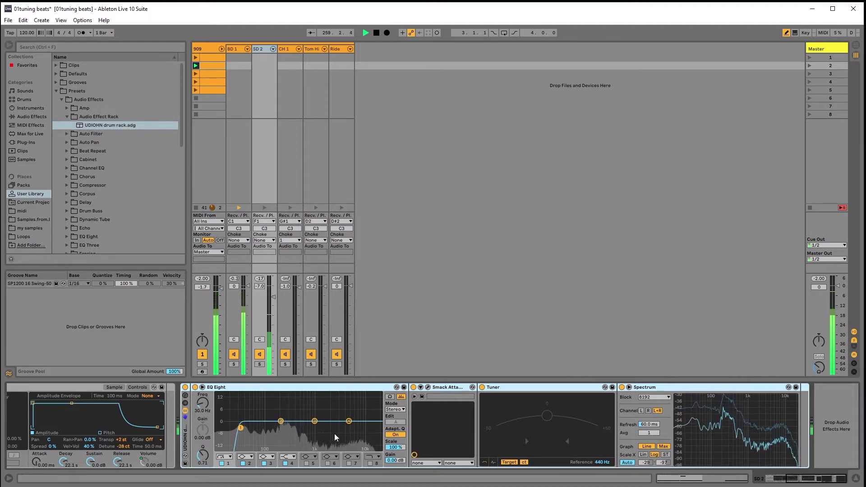
Step: Expand SD 2's Spectrum display, hide the browser and select the Tuner
click(629, 387)
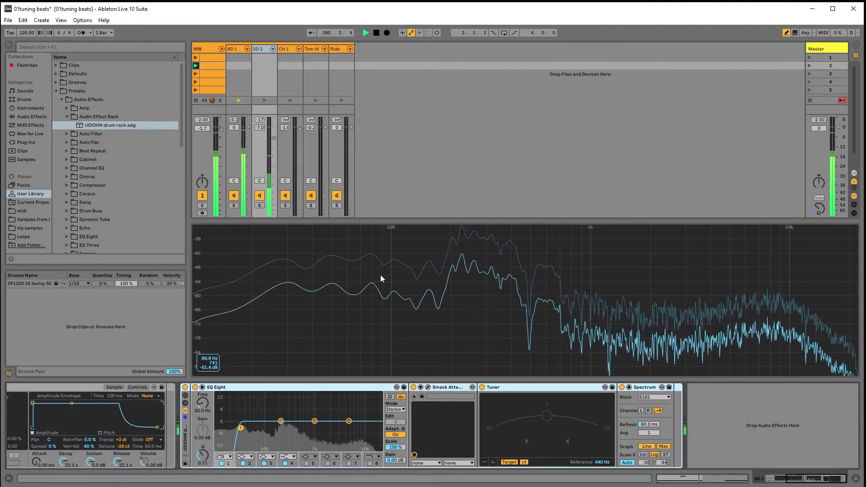
key(ctrl+alt+b)
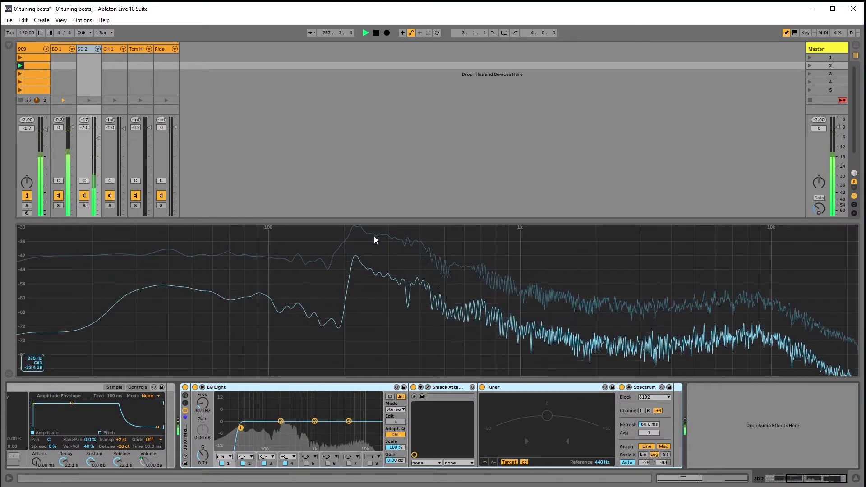
click(542, 400)
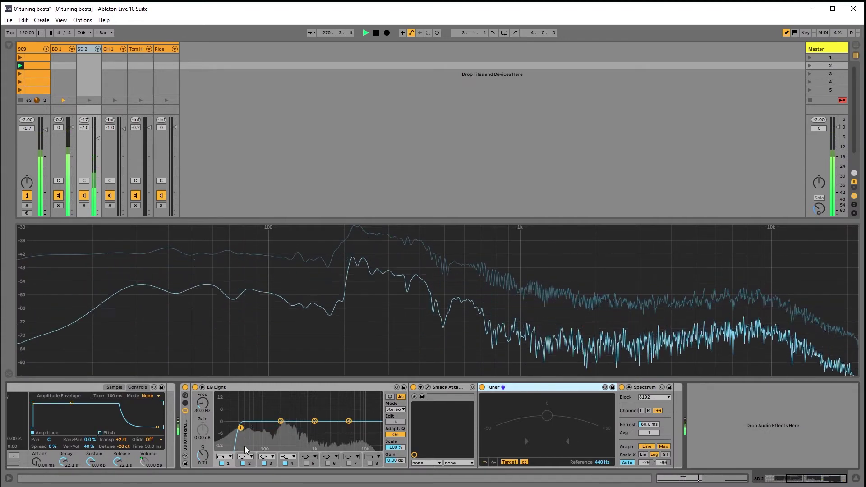
Step: Raise the Sustain of SD 2's Smack Attack Mono to 100 and close its window
click(427, 388)
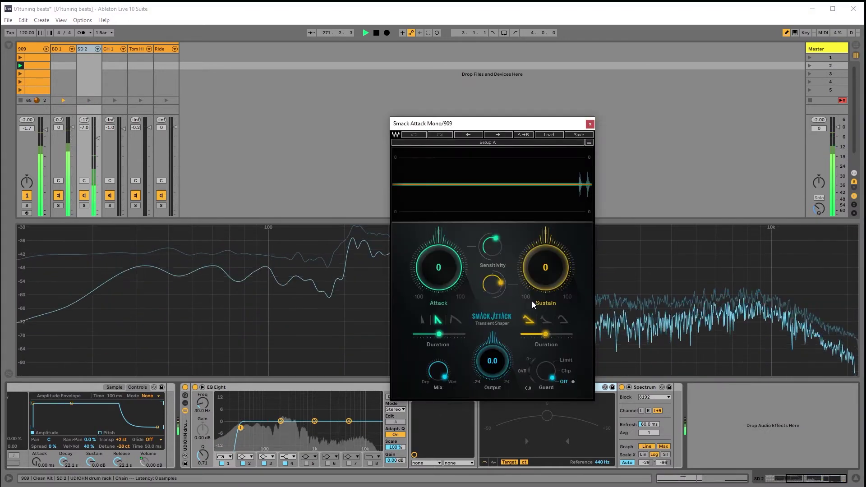
scroll(549, 273, up, 15)
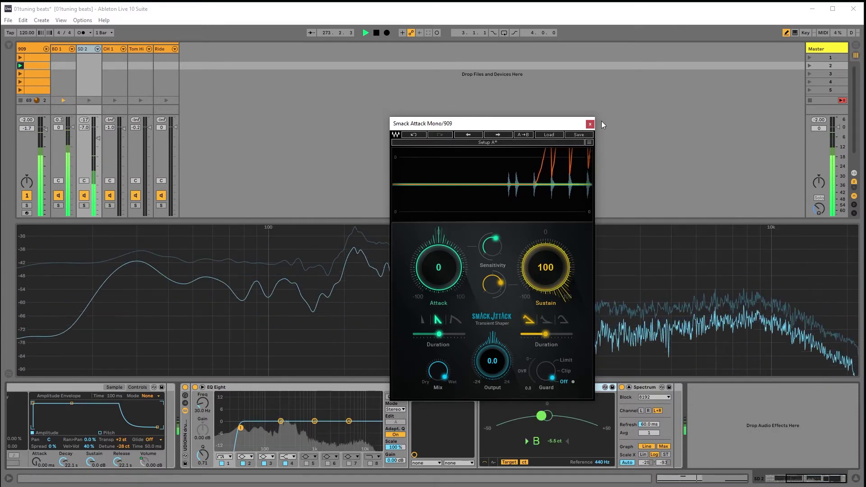
click(590, 125)
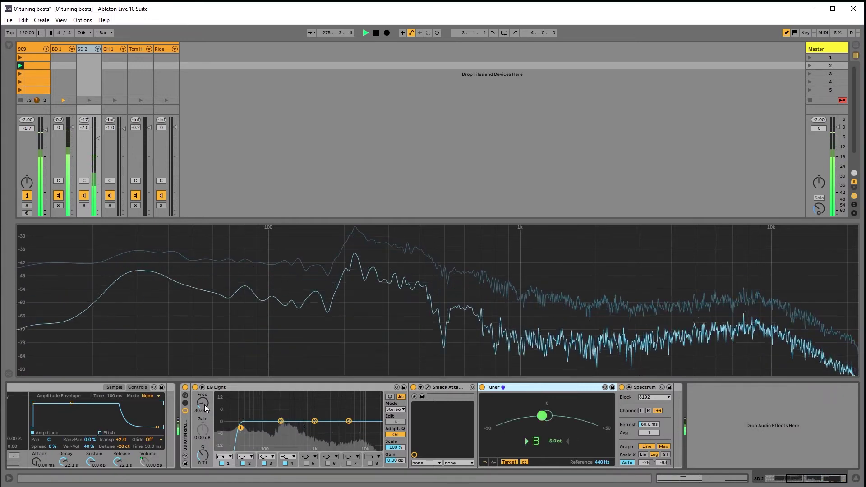
Step: Raise the low-cut frequency of band 1 in SD 2's EQ Eight to 166 Hz
drag(240, 428, 266, 428)
drag(269, 428, 278, 431)
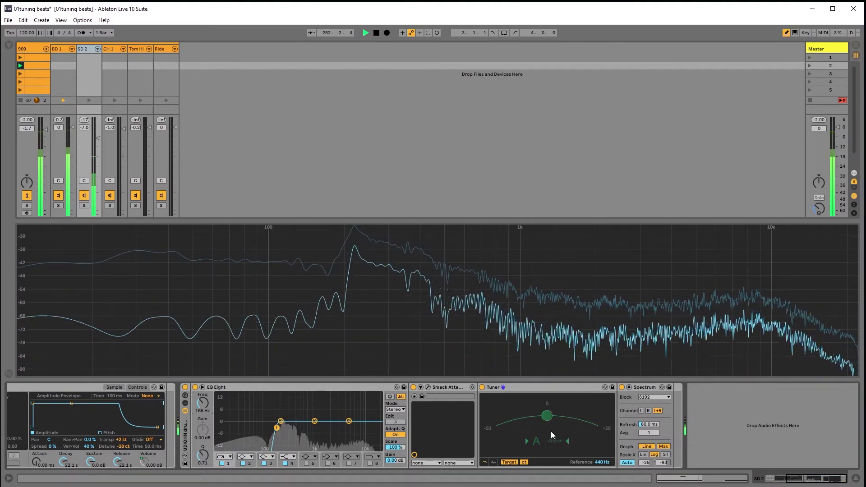
Step: Set the SD 2 sampler's Transpose to 0 st and reset its Detune to 0 ct
drag(121, 439, 128, 446)
click(128, 447)
key(Delete)
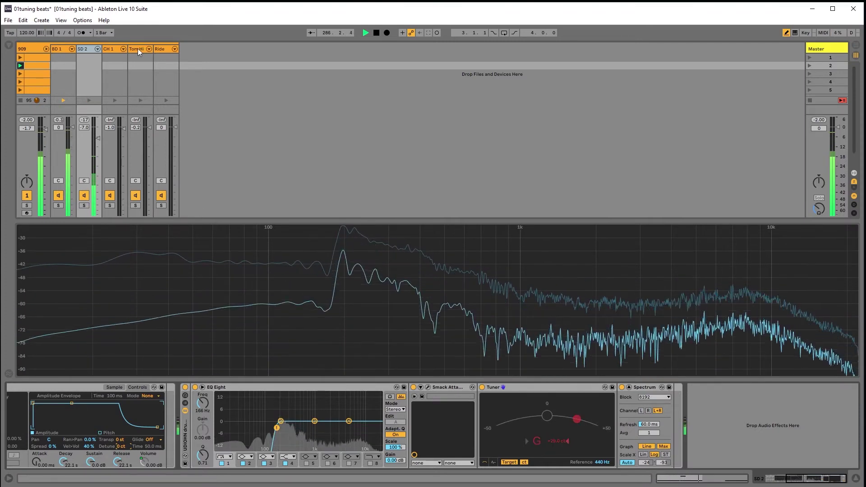
Step: Set the SD 2 sampler's Detune to -28 ct and Transpose to -1 st, viewing the Ride and BD 1 chains for comparison
click(162, 49)
click(85, 48)
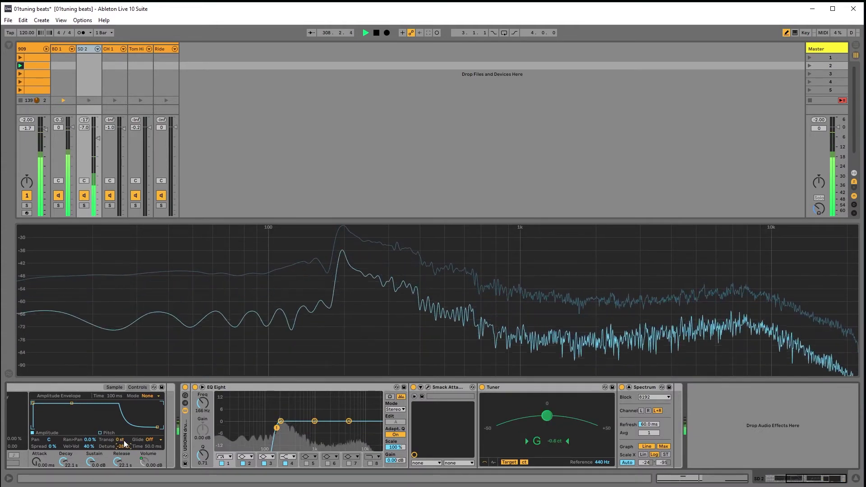
click(59, 48)
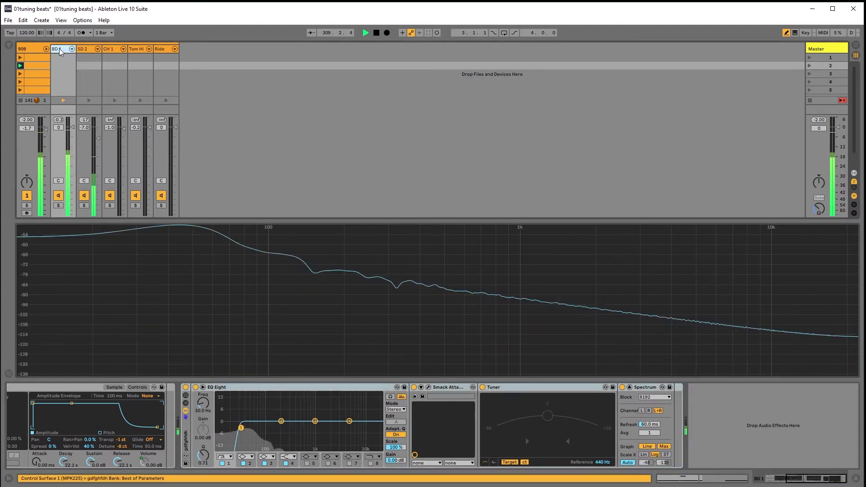
click(85, 50)
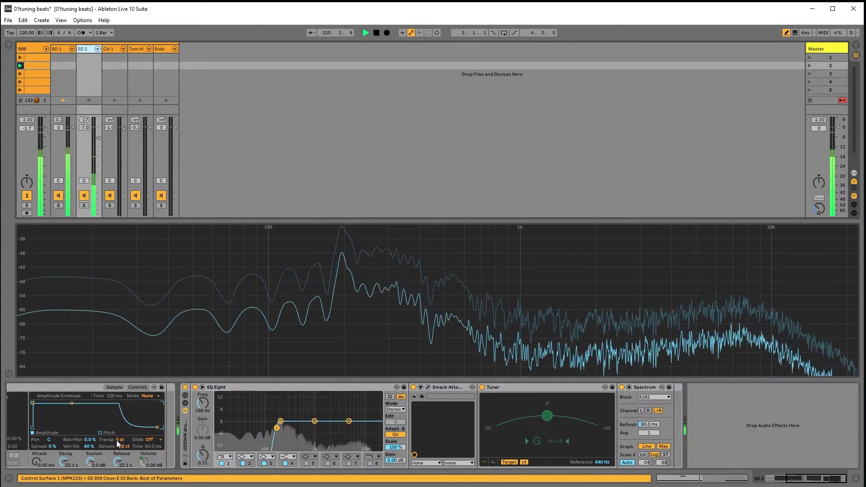
drag(120, 440, 117, 443)
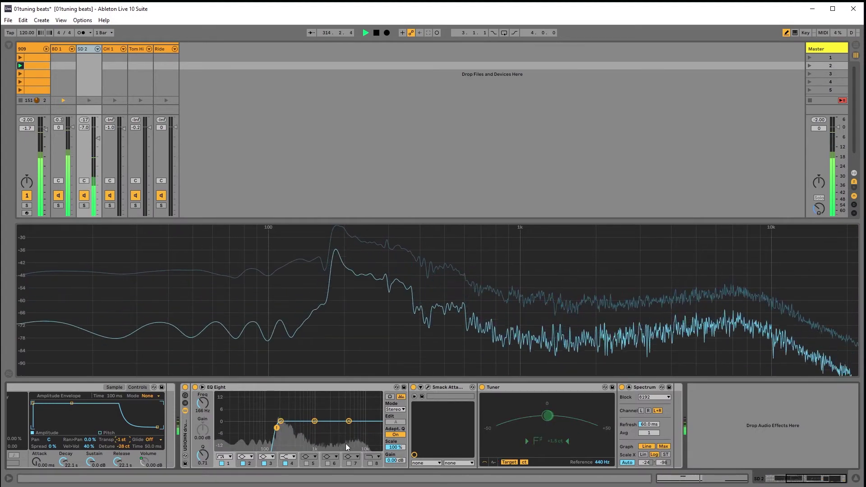
Step: Lower the low-cut frequency of band 1 in SD 2's EQ Eight to 30 Hz
drag(276, 428, 206, 413)
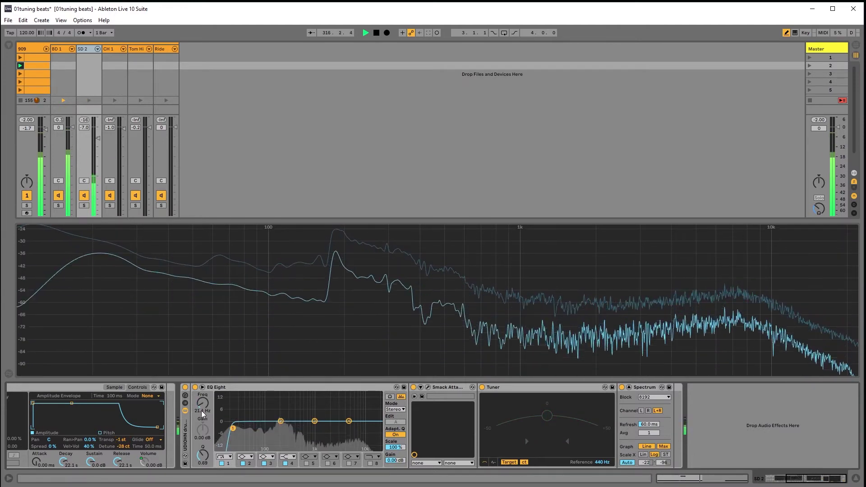
scroll(202, 410, up, 5)
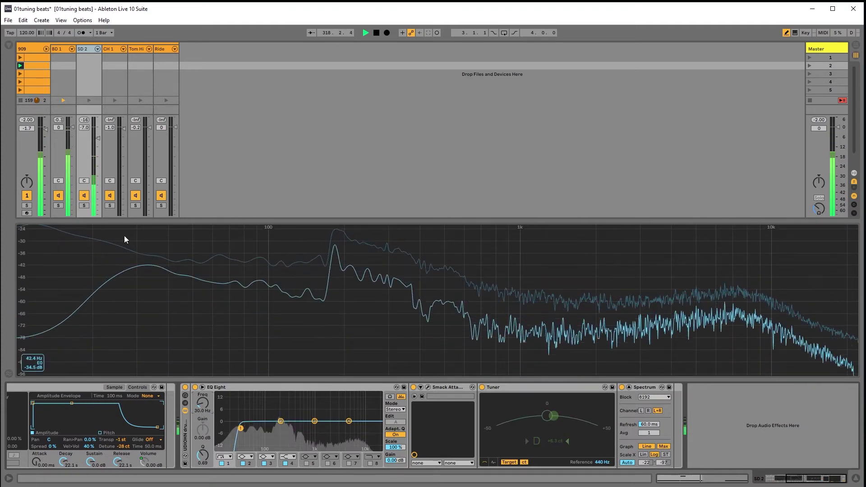
Step: Examine the BD 1 chain's Spectrum and Tuner for comparison, and return to the SD 2 chain
click(59, 47)
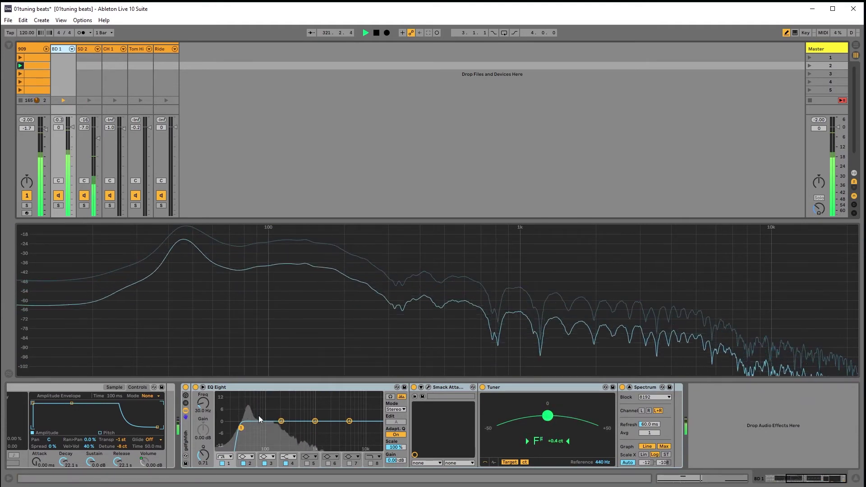
mouse_move(187, 229)
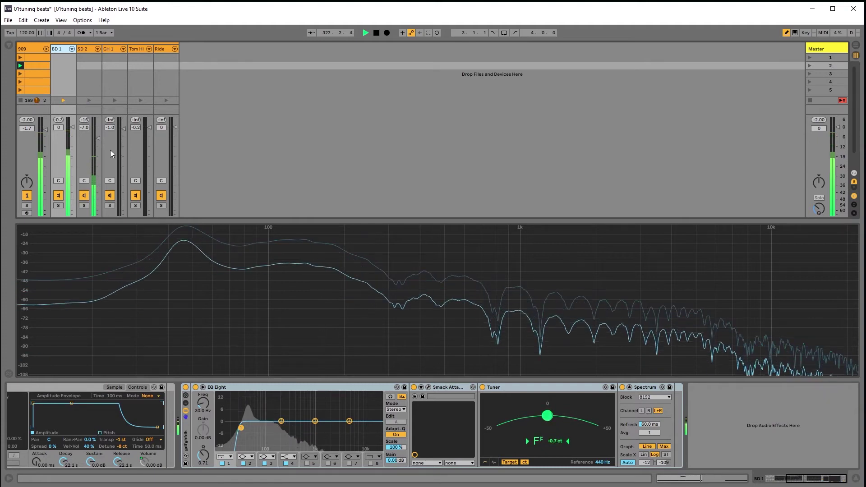
click(83, 49)
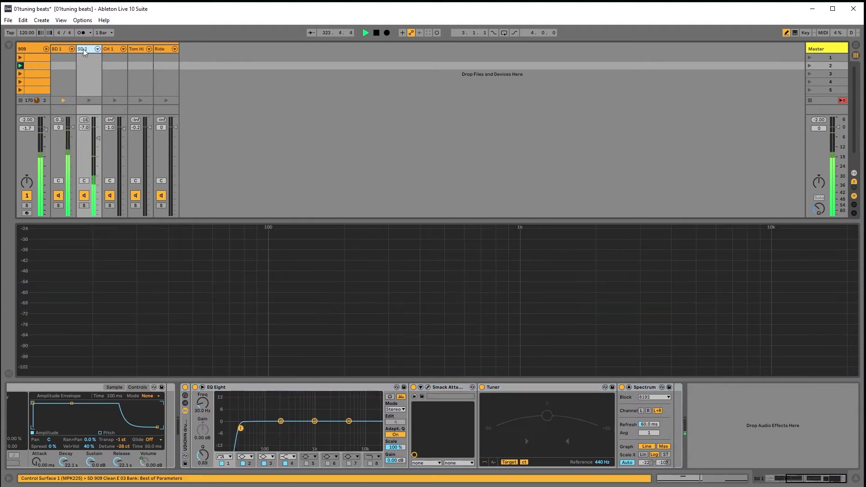
Step: Set the low-cut frequency of band 1 in SD 2's EQ Eight to 50 Hz
click(202, 411)
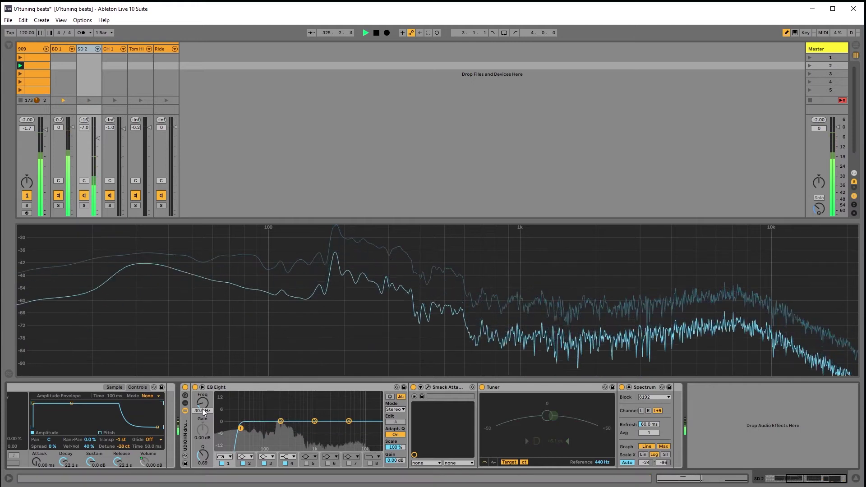
text(50)
key(Return)
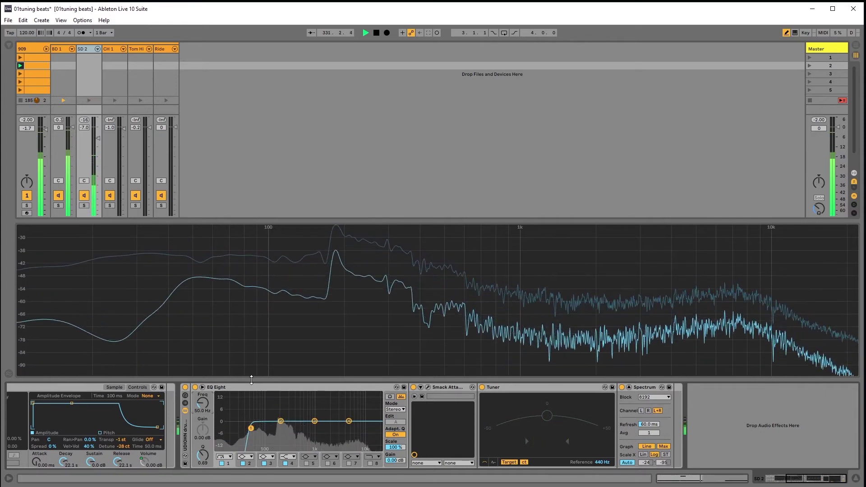
Step: Change band 2 of SD 2's EQ Eight to a low shelf and lower it to -5.33 dB at about 156 Hz
click(252, 457)
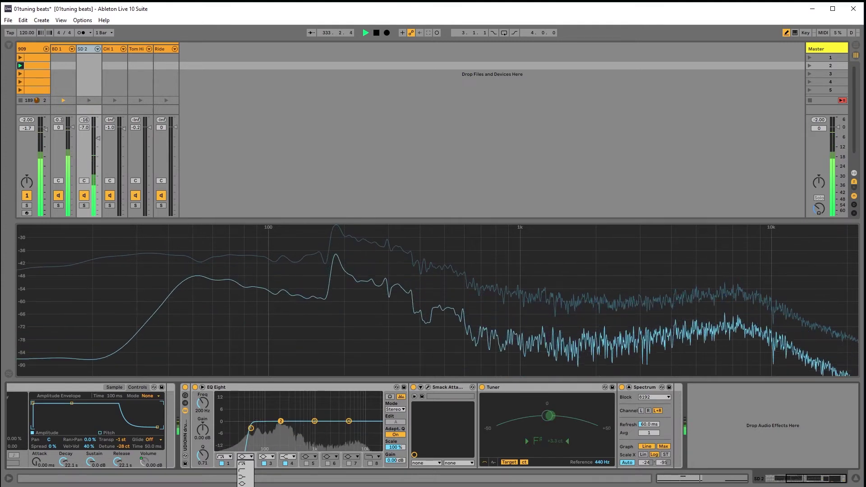
click(243, 486)
mouse_move(281, 421)
mouse_down()
mouse_move(274, 428)
mouse_move(278, 421)
mouse_up()
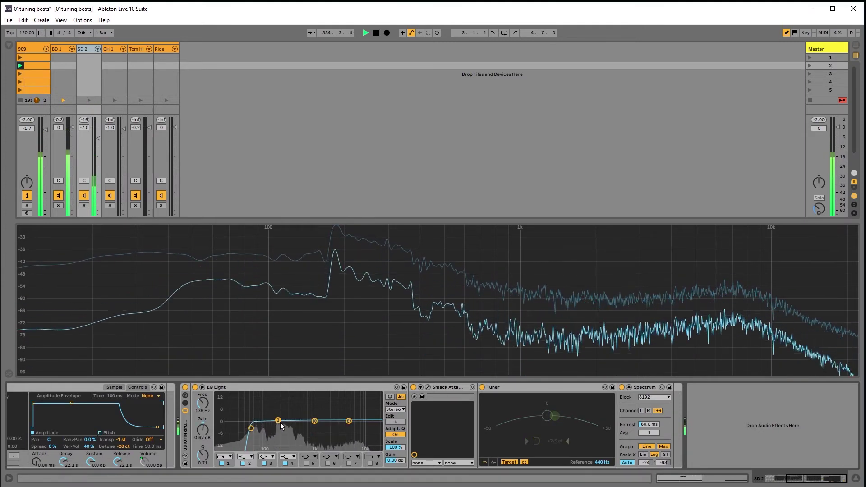
click(246, 457)
click(250, 480)
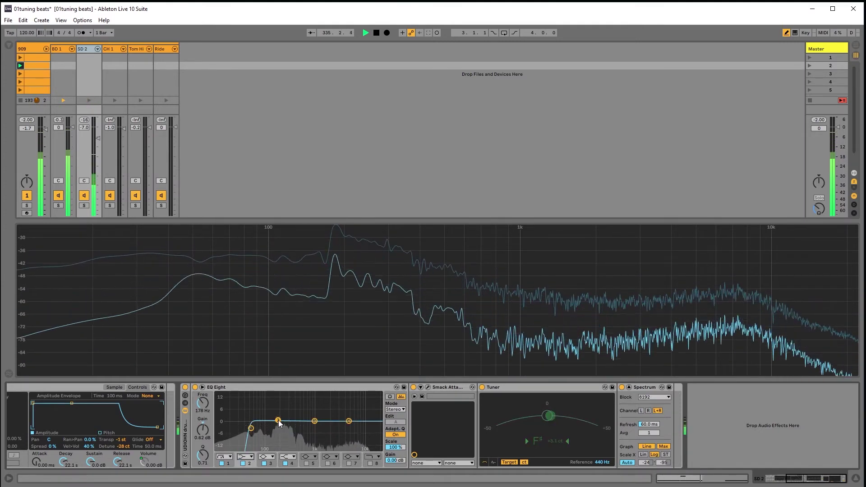
mouse_move(268, 428)
mouse_down()
mouse_move(266, 443)
mouse_move(277, 437)
mouse_up()
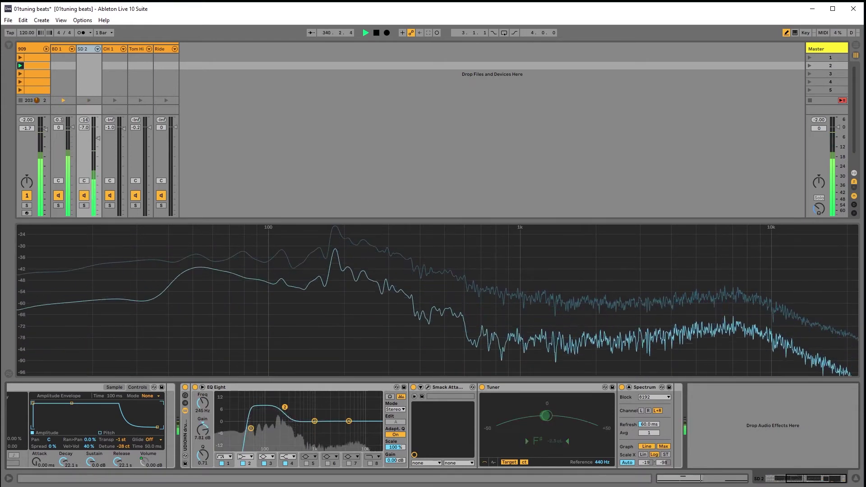
drag(279, 430, 275, 431)
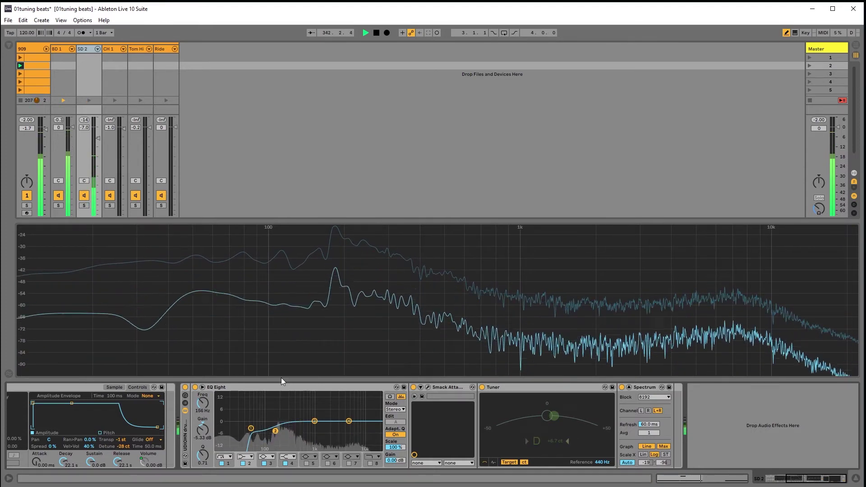
Step: Compare the BD 1 chain's spectrum with SD 2's and inspect the frequency of SD 2's highest peak
click(55, 50)
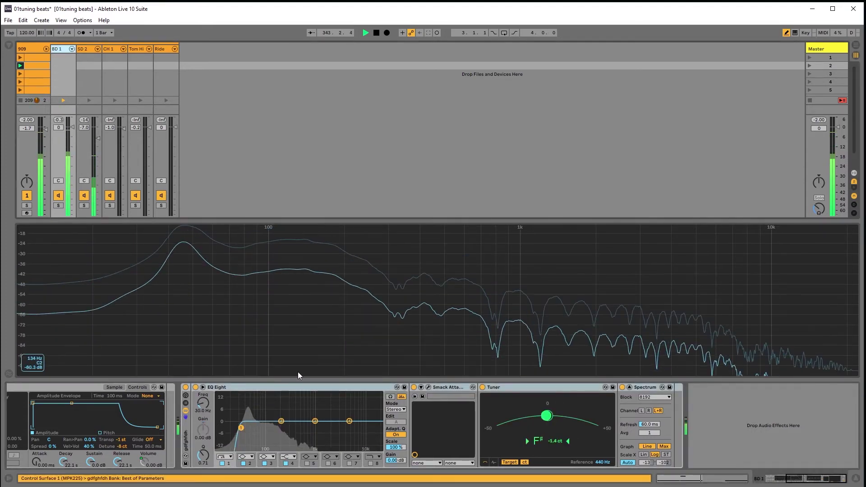
click(88, 47)
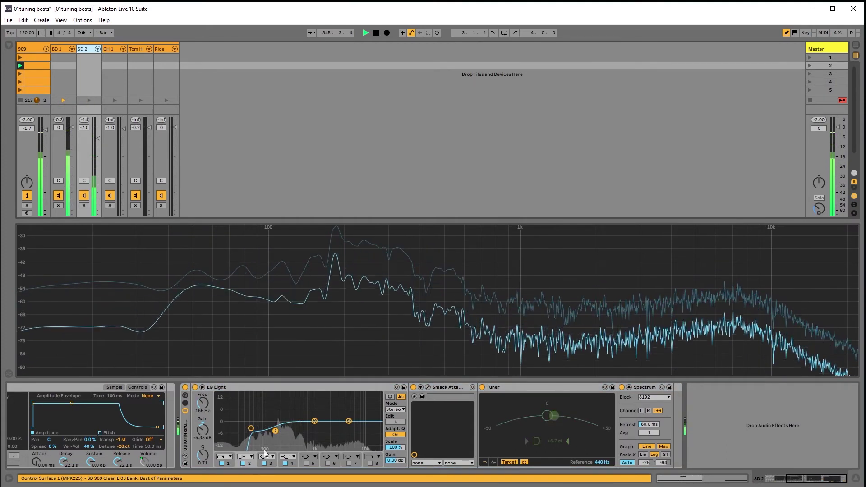
mouse_move(336, 232)
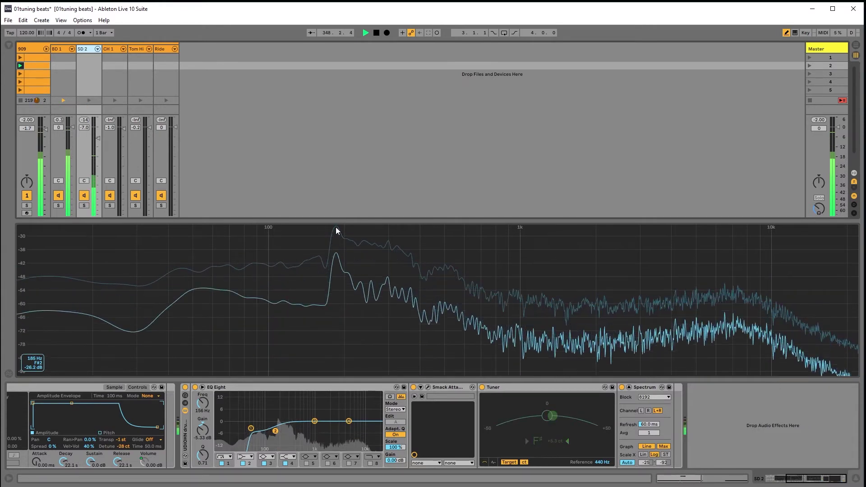
Step: In BD 1's EQ Eight, dip band 2 to -2.85 dB at 225 Hz with Q 1.79 and make band 4 a 5.40 kHz high cut
click(63, 50)
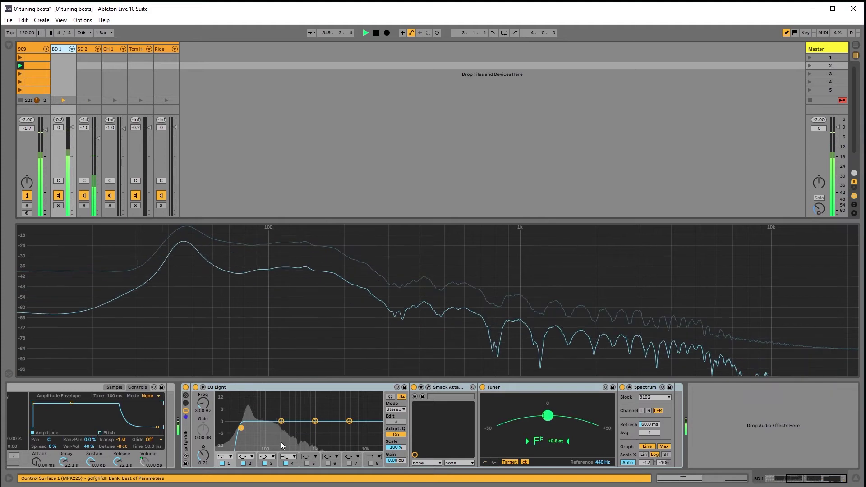
mouse_move(282, 423)
mouse_down()
mouse_move(268, 423)
mouse_move(278, 424)
mouse_up()
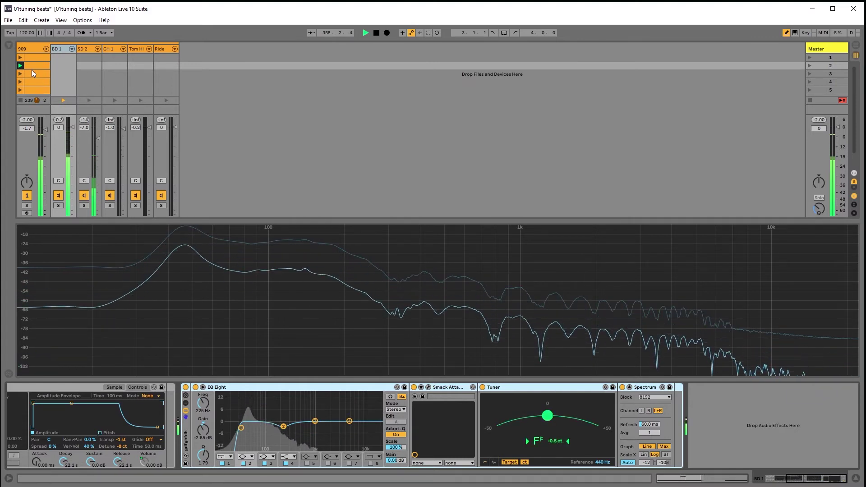
click(33, 57)
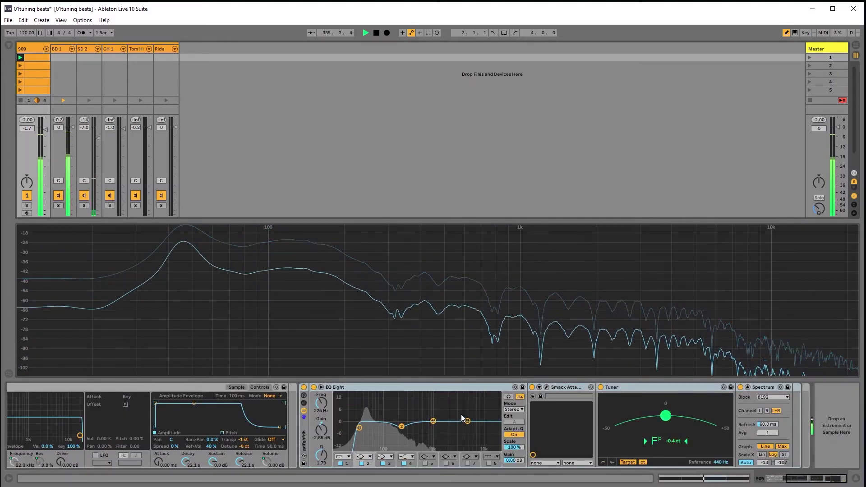
click(412, 457)
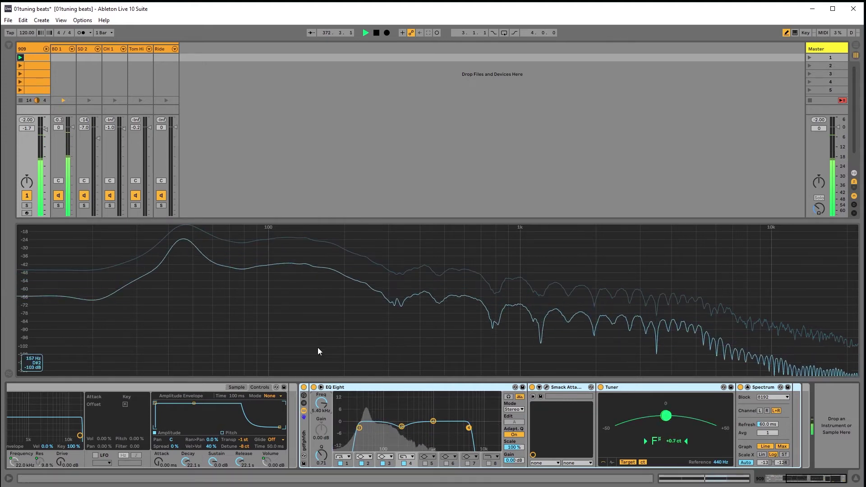
Step: Change band 4 of SD 2's EQ Eight to a high cut at 14.3 kHz, soloing the snare chain while adjusting
click(85, 51)
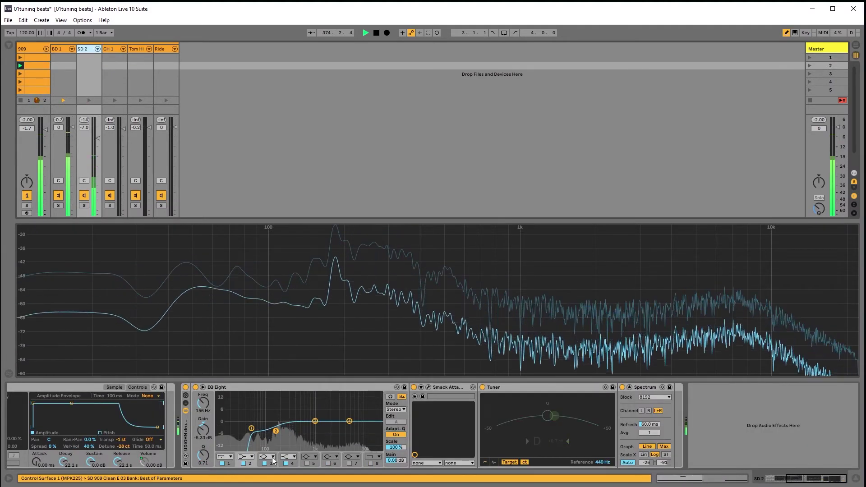
click(293, 457)
click(285, 464)
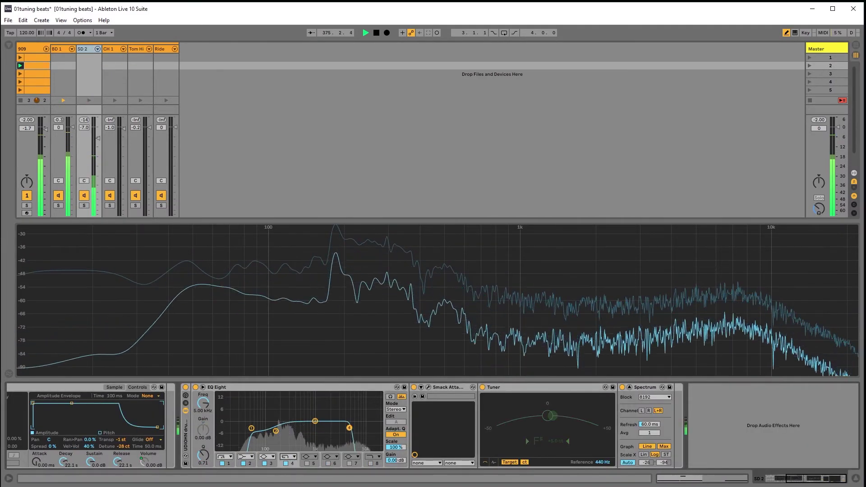
click(84, 205)
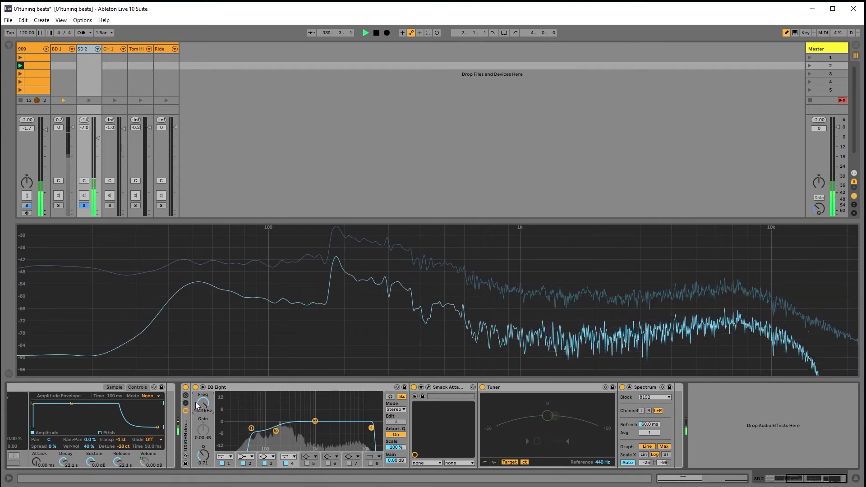
click(82, 205)
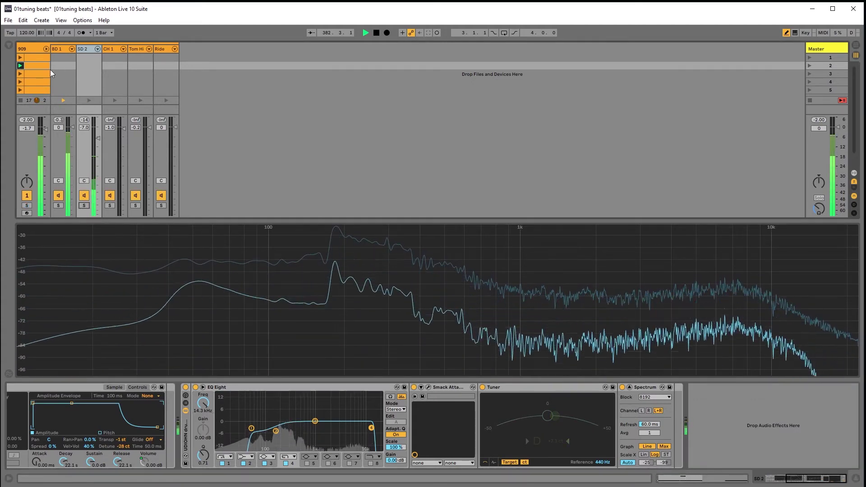
Step: Launch the 909 track's third clip and load the UDIOHN drum rack.adg preset onto the CH 1 chain
click(20, 73)
click(108, 49)
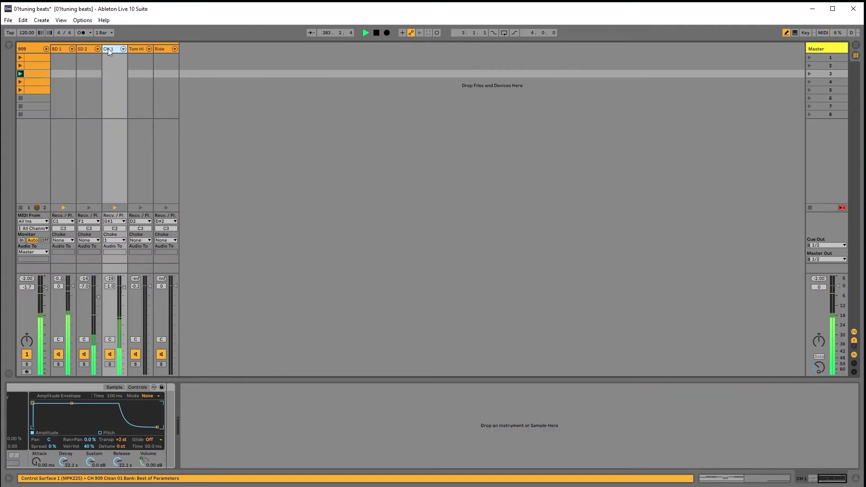
click(8, 45)
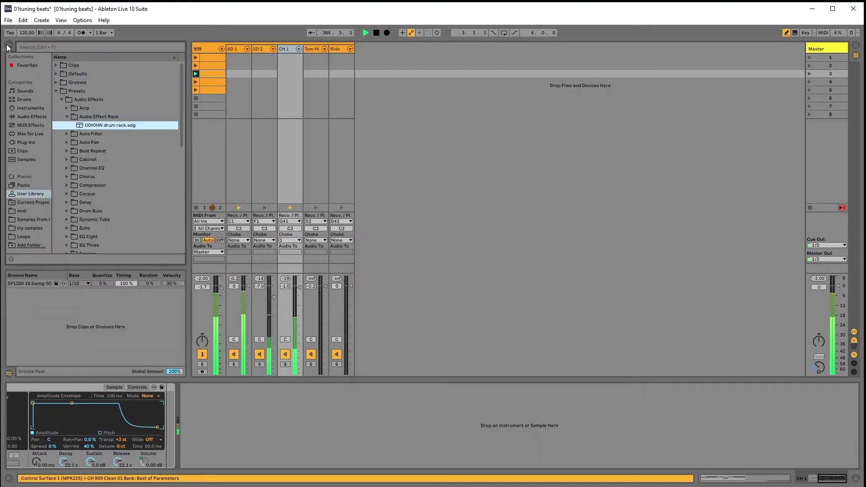
double_click(109, 125)
click(593, 139)
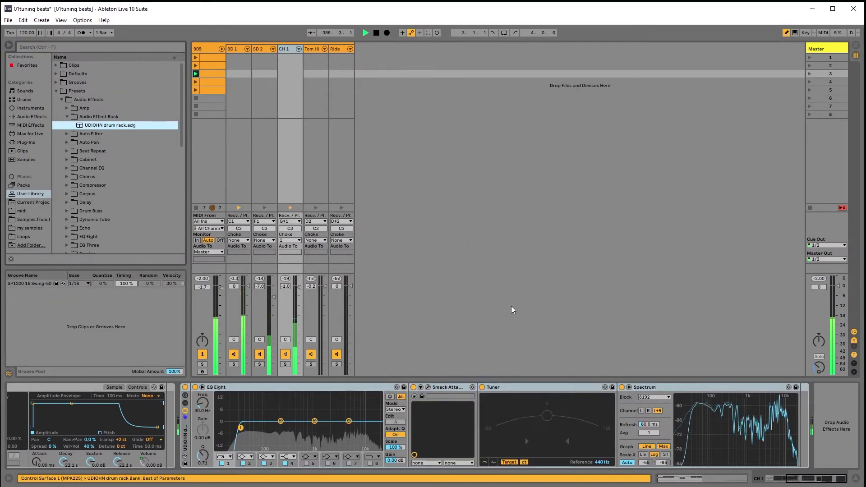
Step: Change band 4 of CH 1's EQ Eight to a high cut, try 16000 Hz, and settle on 16.2 kHz
click(293, 457)
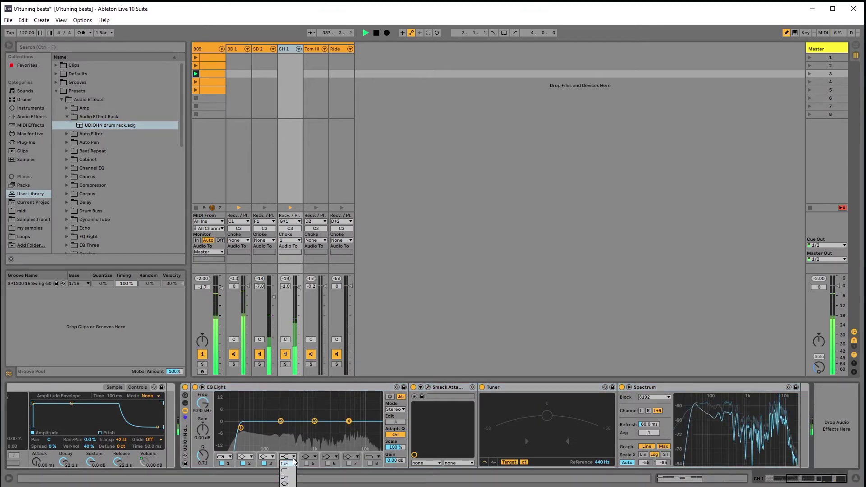
click(287, 464)
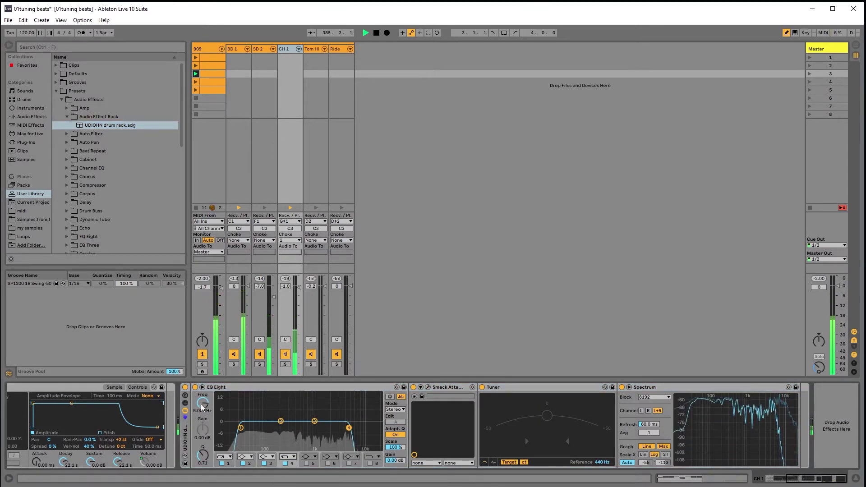
drag(201, 404, 202, 383)
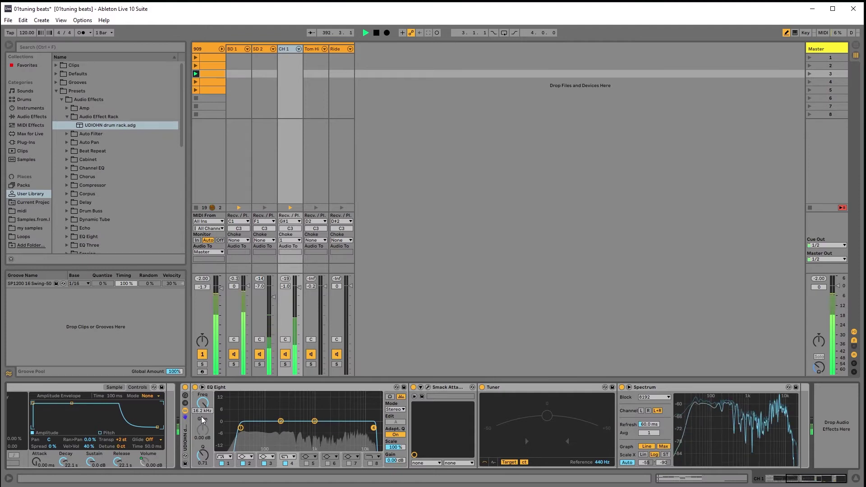
text(1600)
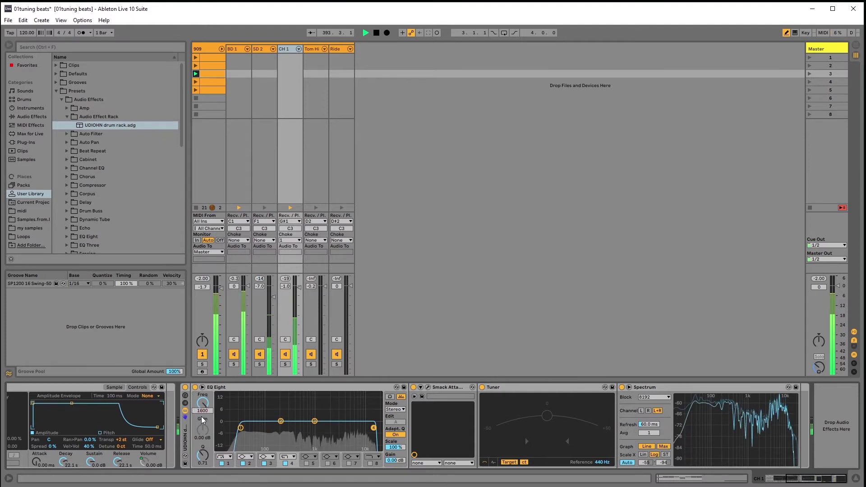
key(Return)
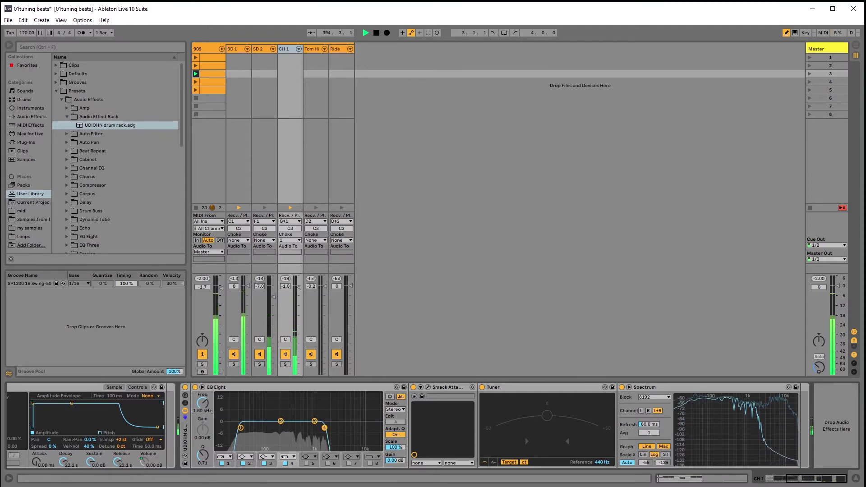
text(16000)
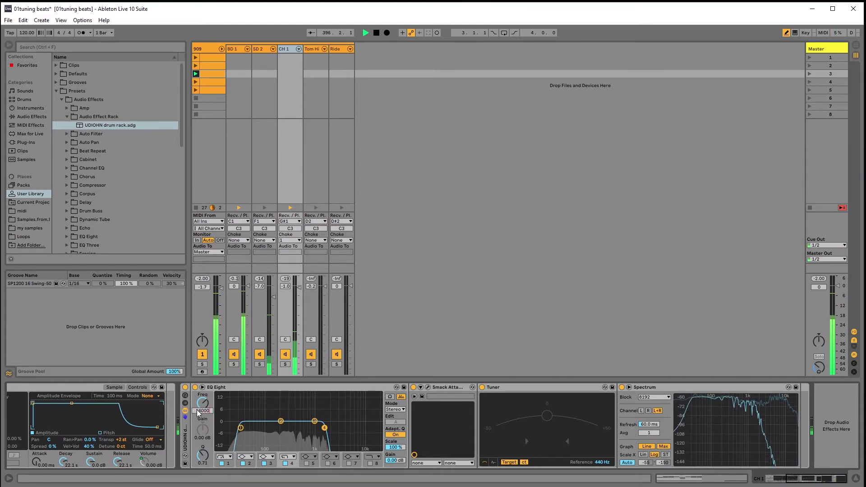
key(Return)
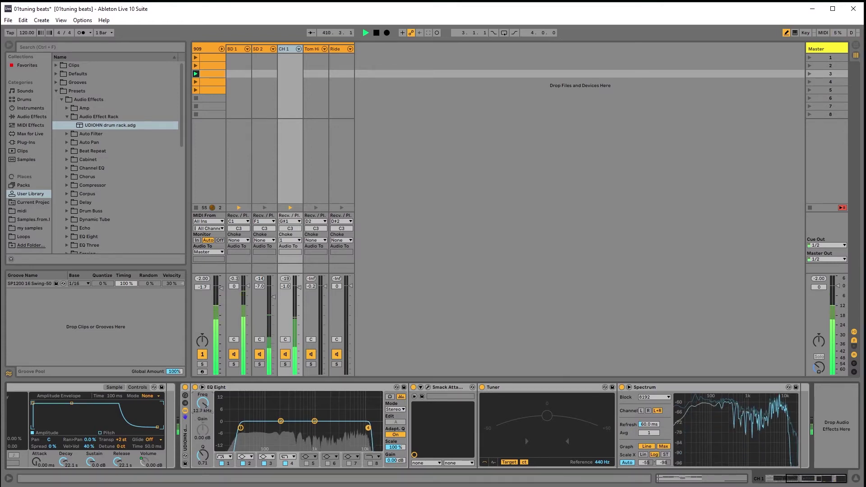
drag(202, 403, 202, 397)
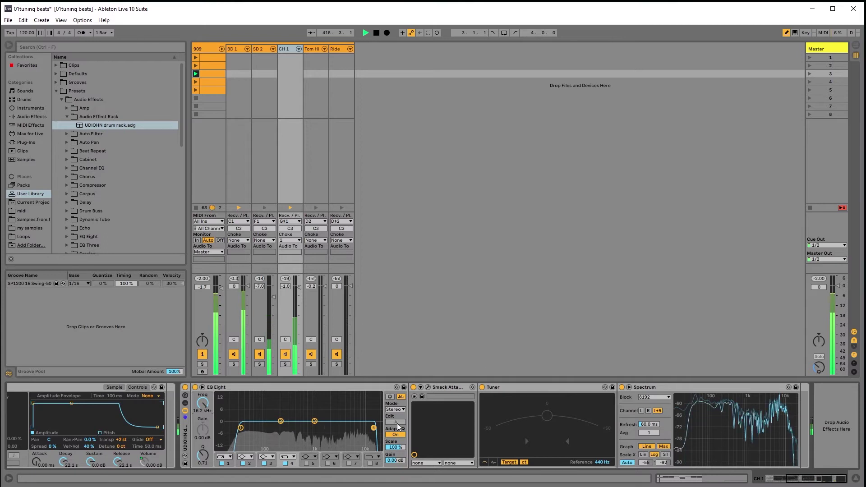
Step: Enlarge CH 1's Spectrum display to examine the hi-hat's frequency content alongside the Tuner
click(543, 391)
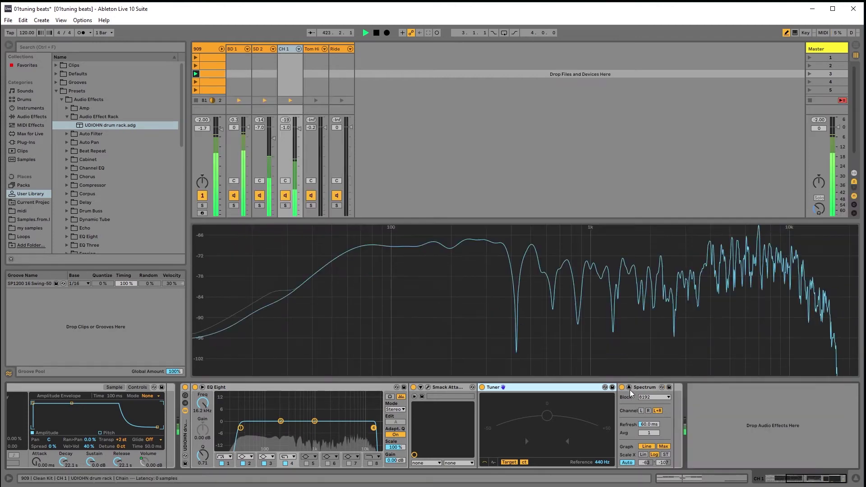
click(629, 387)
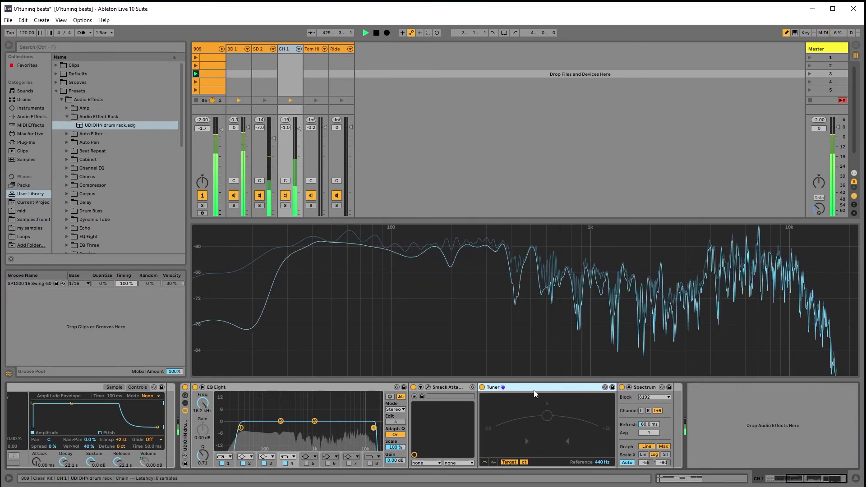
Step: Load Voxengo's SPAN Plus plug-in onto the CH 1 chain and reposition its window so the whole analyzer is visible
click(27, 142)
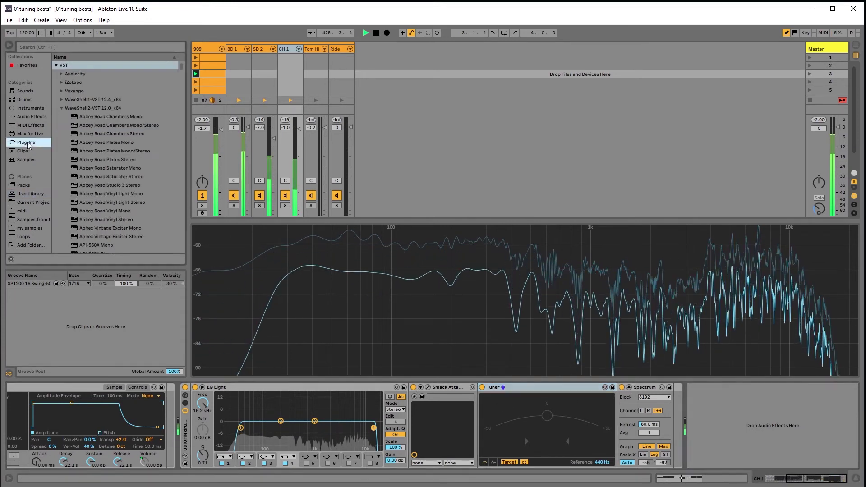
click(61, 91)
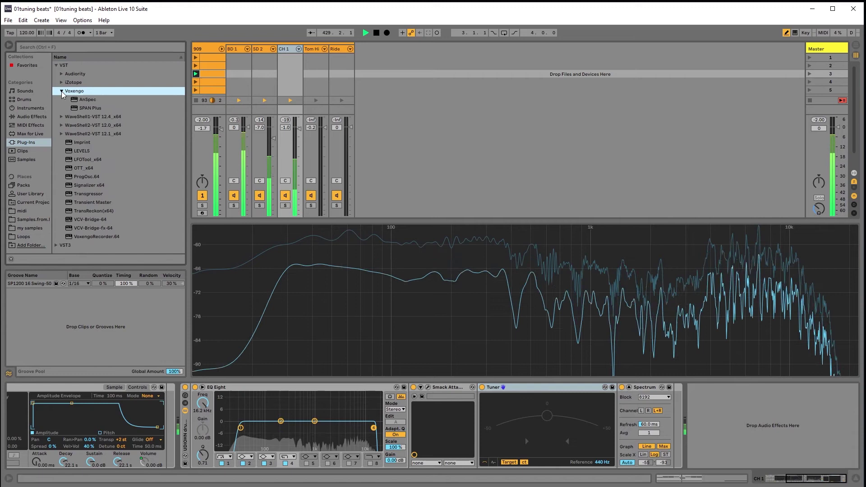
click(88, 107)
double_click(87, 108)
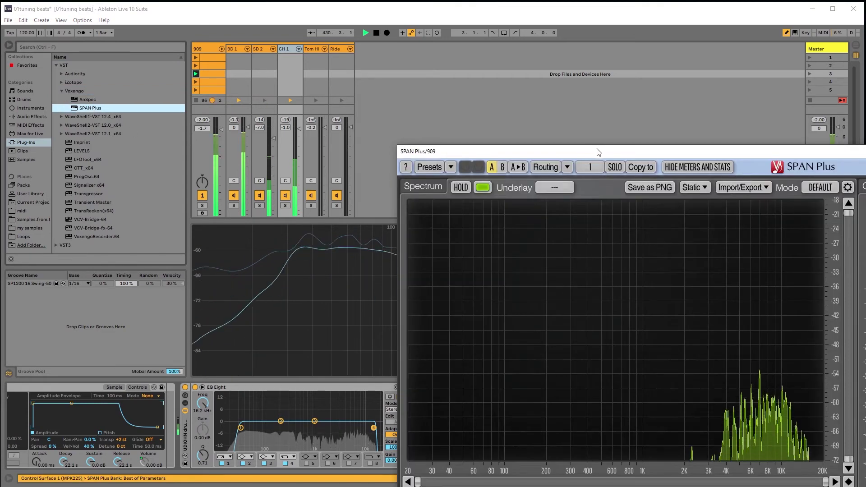
drag(595, 150, 500, 88)
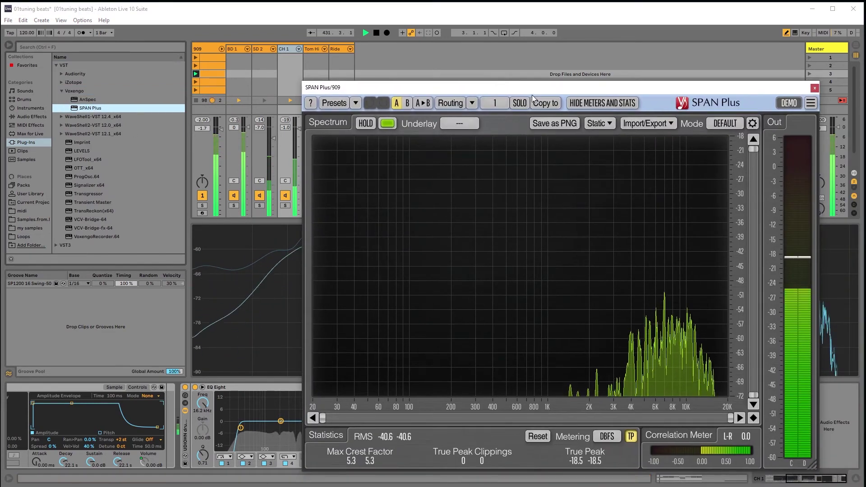
Step: Reposition the SPAN Plus window, examine the hi-hat's strongest peak for its frequency and note, and close the analyzer
drag(563, 89, 448, 52)
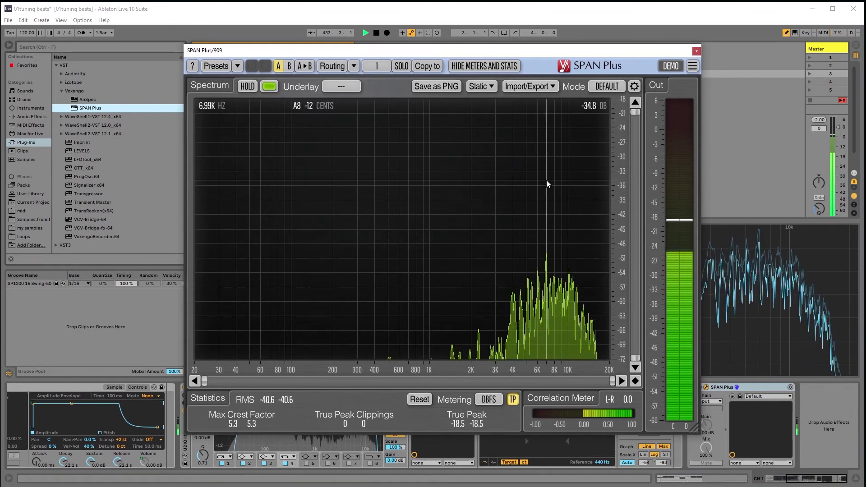
drag(545, 180, 548, 202)
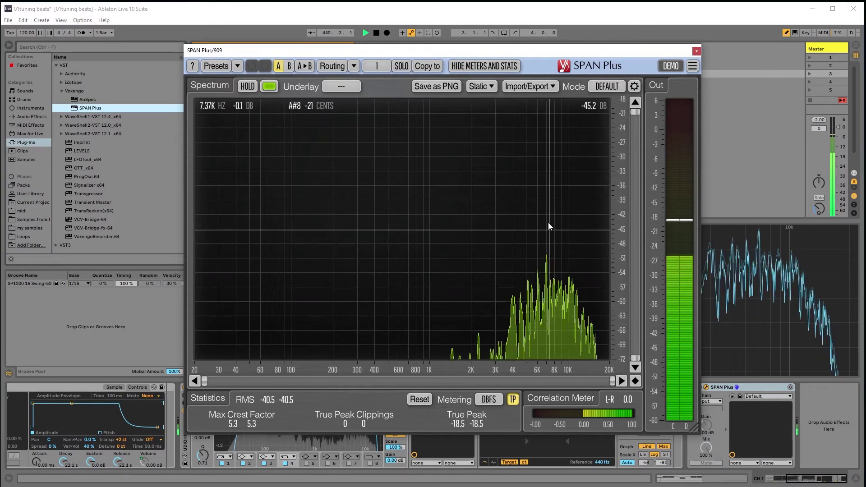
drag(547, 226, 549, 179)
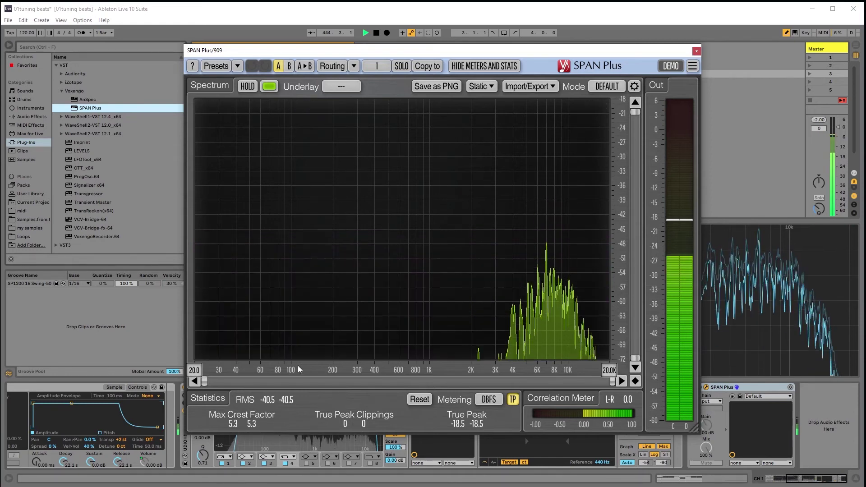
click(697, 51)
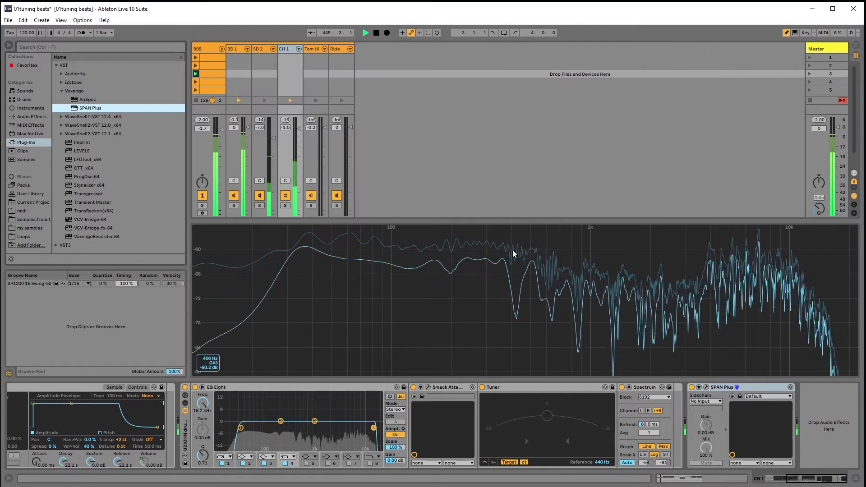
Step: Set the CH 1 sample's transposition to -1 st
click(122, 440)
key(Delete)
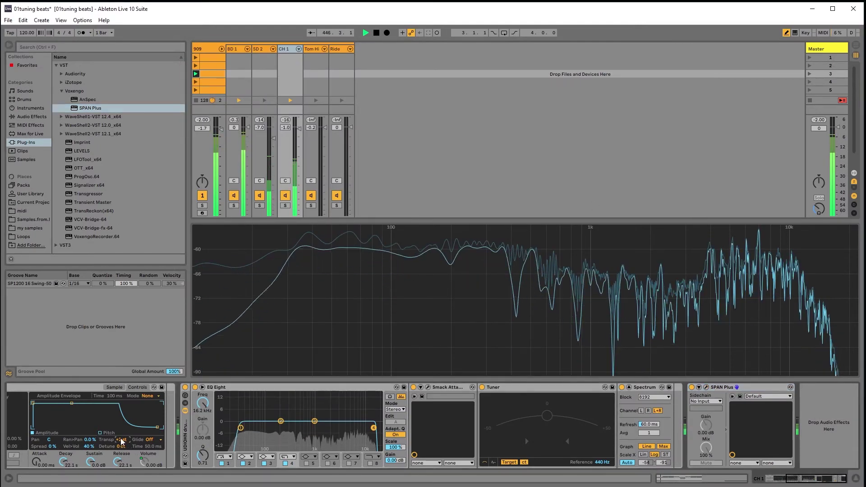
key(Down)
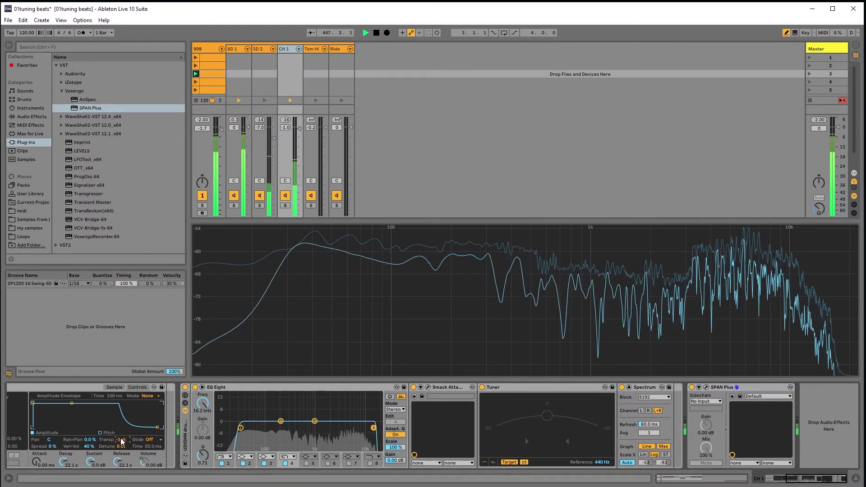
Step: Recheck the retuned hi-hat's peak note and frequency in SPAN Plus
click(707, 388)
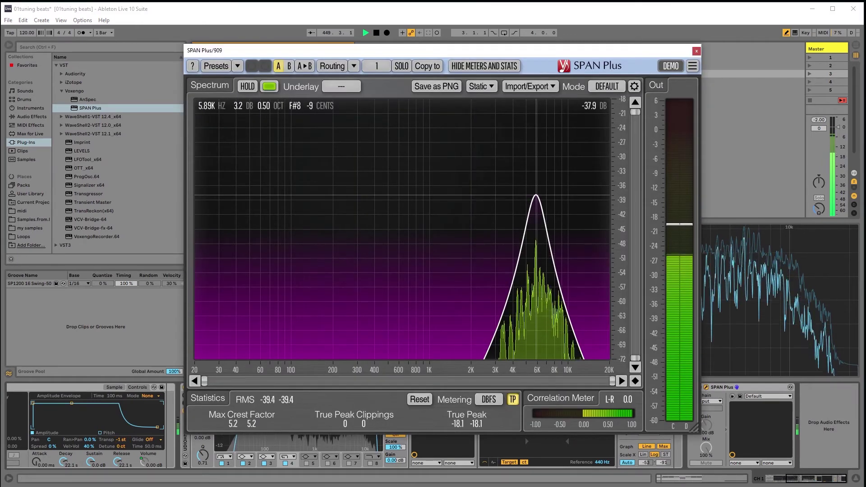
drag(535, 194, 537, 194)
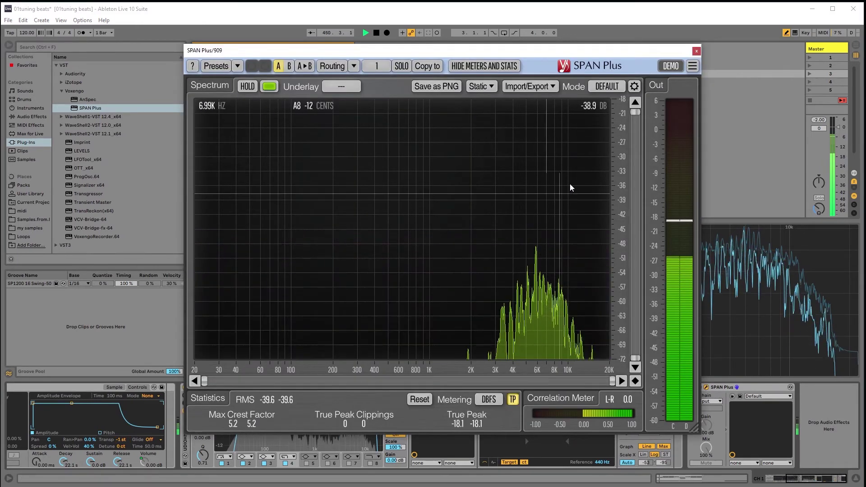
click(696, 52)
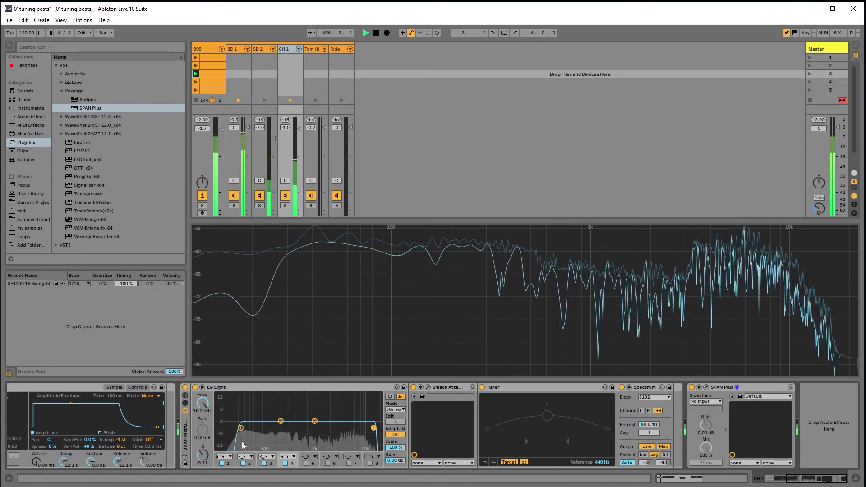
Step: View CH 1's Smack Attack settings without changing them, close the plug-in window and stop playback
click(422, 396)
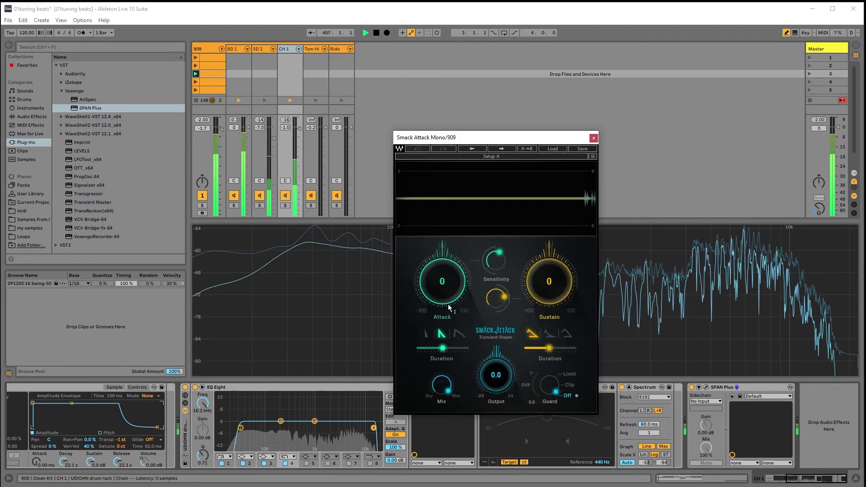
click(593, 138)
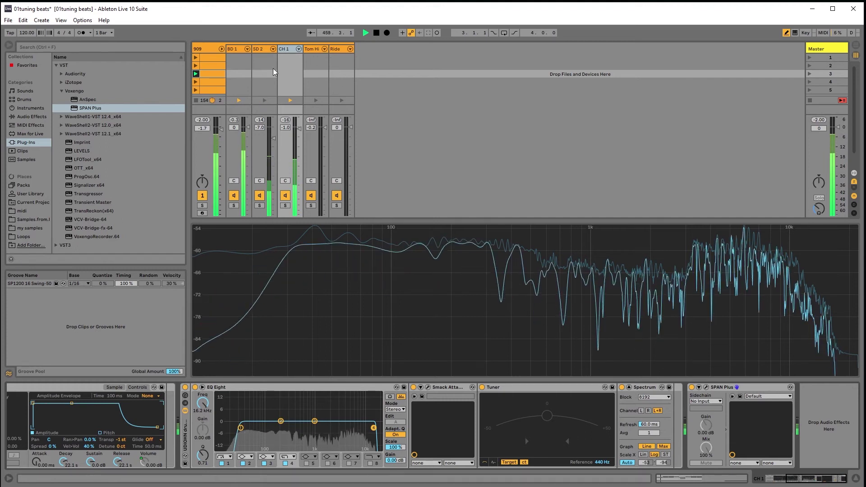
key(space)
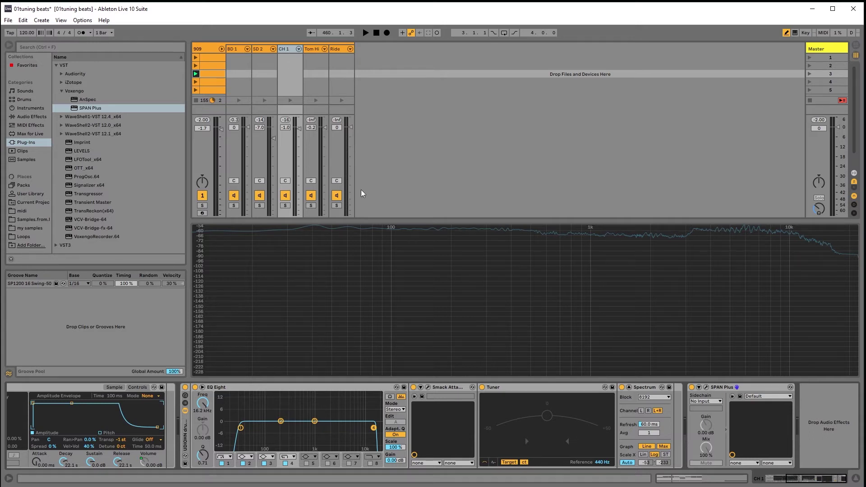
Step: Load the UDIOHN drum rack.adg preset onto the Tom Hi chain and close the Smack Attack window
click(312, 49)
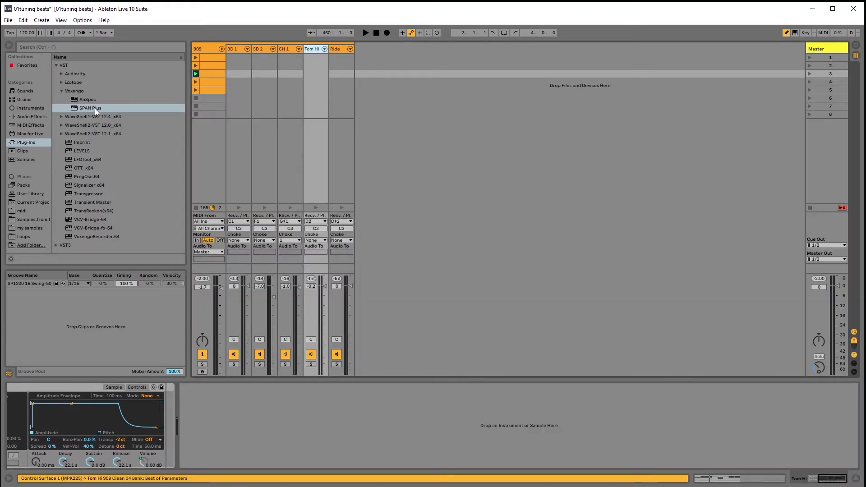
click(36, 117)
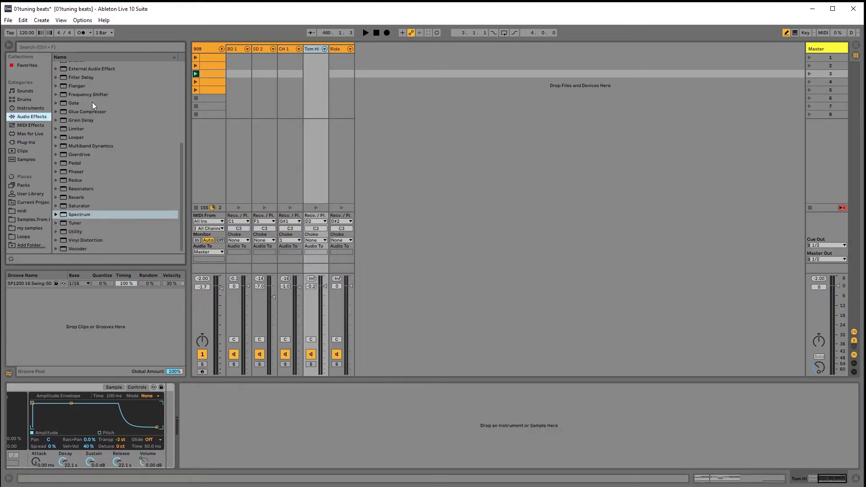
scroll(82, 153, up, 1)
click(58, 73)
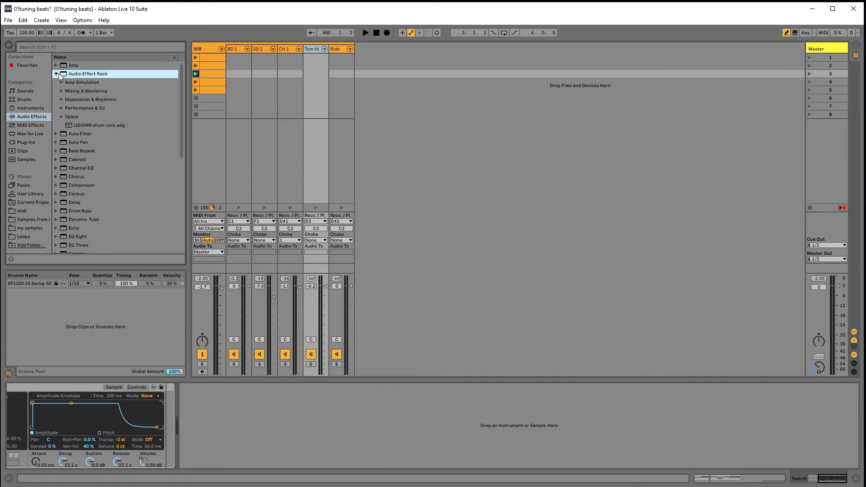
double_click(89, 125)
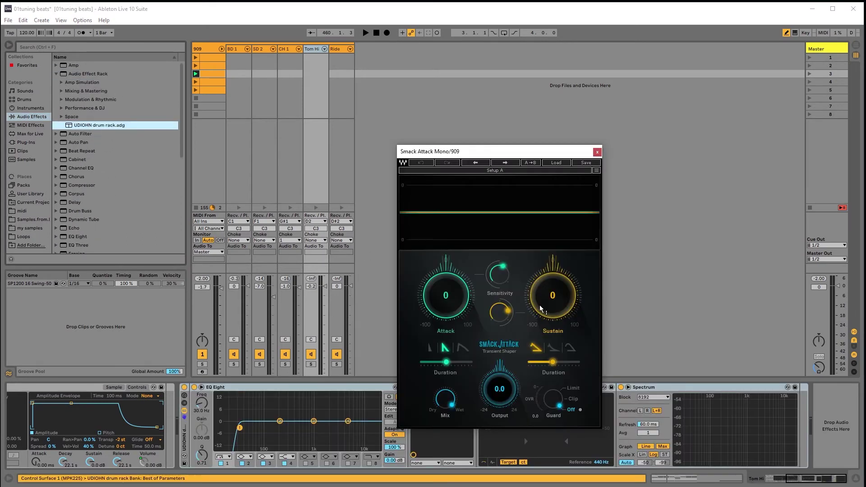
click(597, 152)
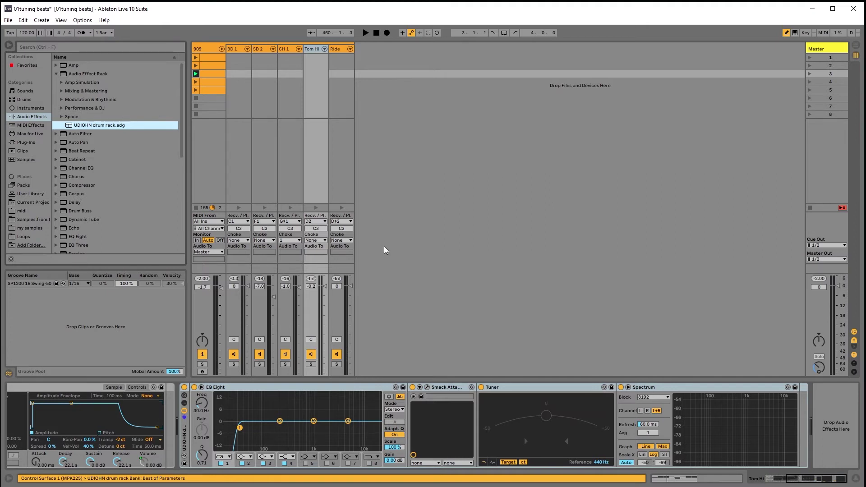
Step: Launch the 909 track's fourth clip and reset the Tom Hi sample's transposition to 0 st
click(195, 81)
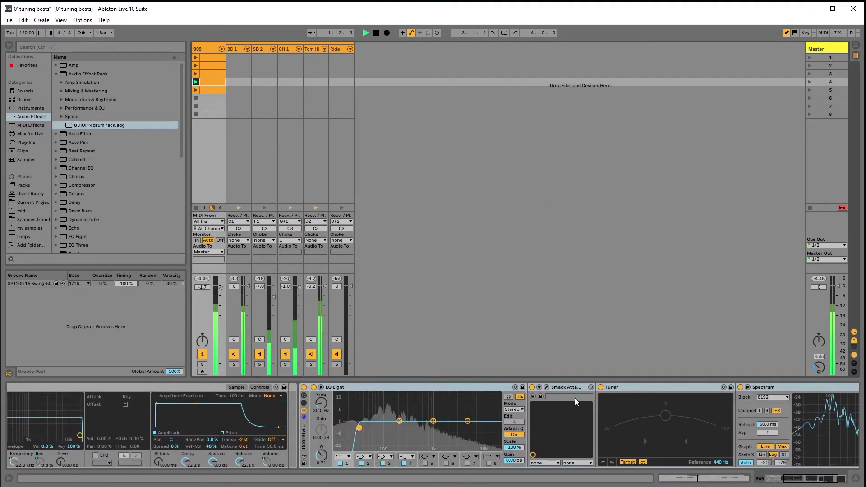
drag(242, 440, 243, 434)
scroll(635, 438, down, 5)
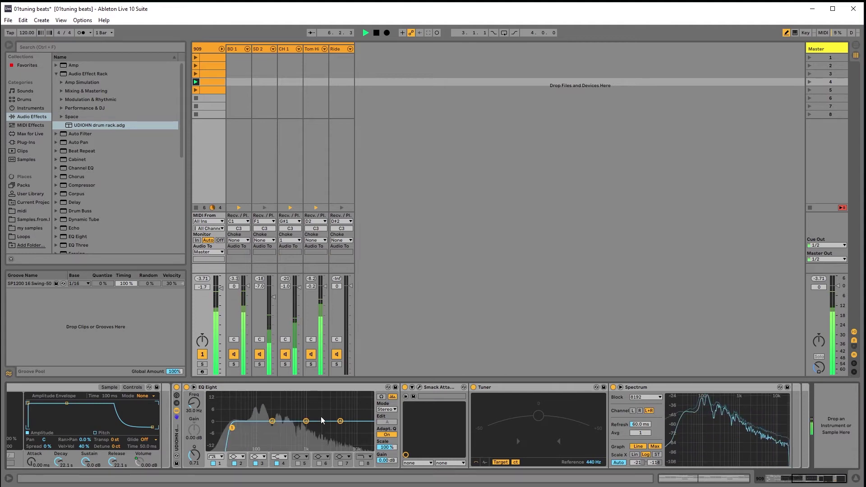
click(314, 100)
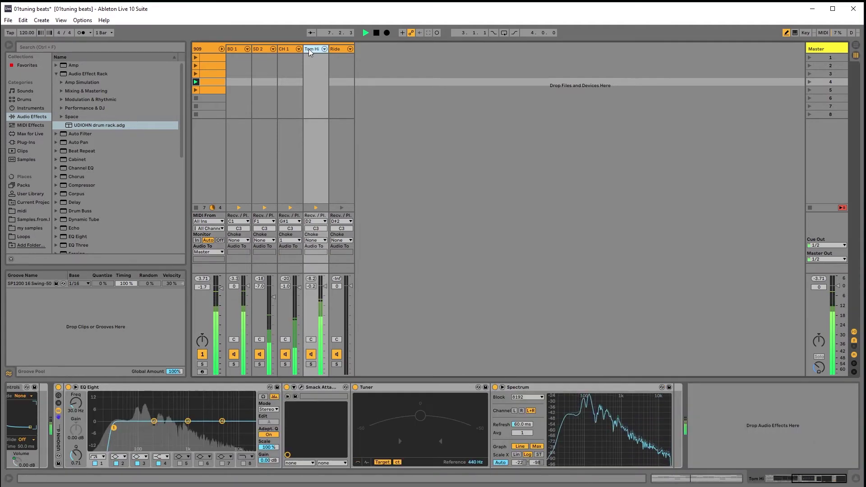
click(215, 83)
click(315, 54)
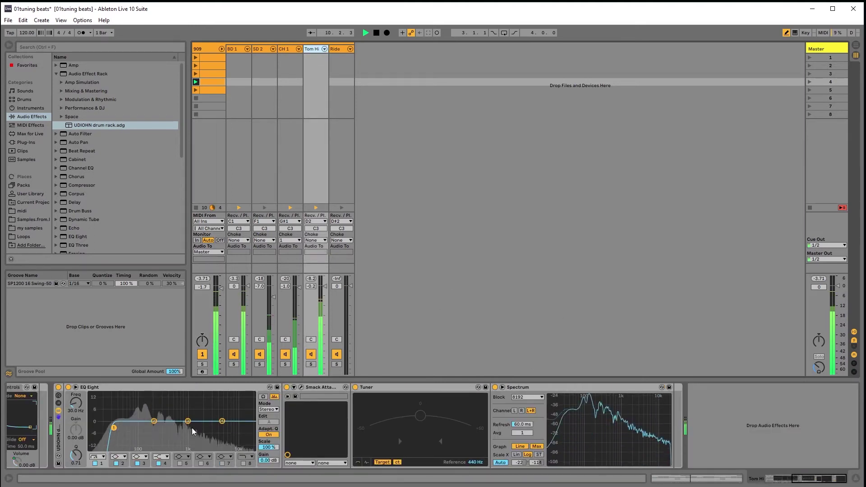
Step: Set Tom Hi's EQ Eight low cut to 77.4 Hz and band 4 to a 212 Hz high cut, and enlarge its Spectrum display
drag(114, 428, 134, 427)
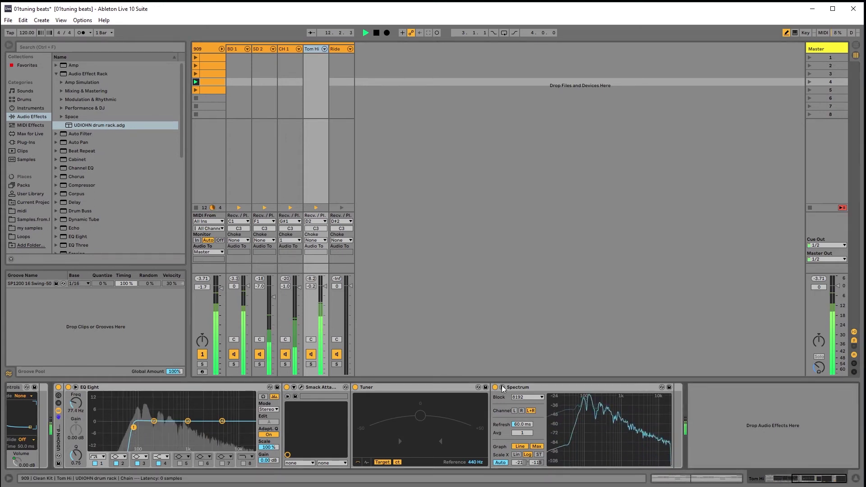
click(158, 464)
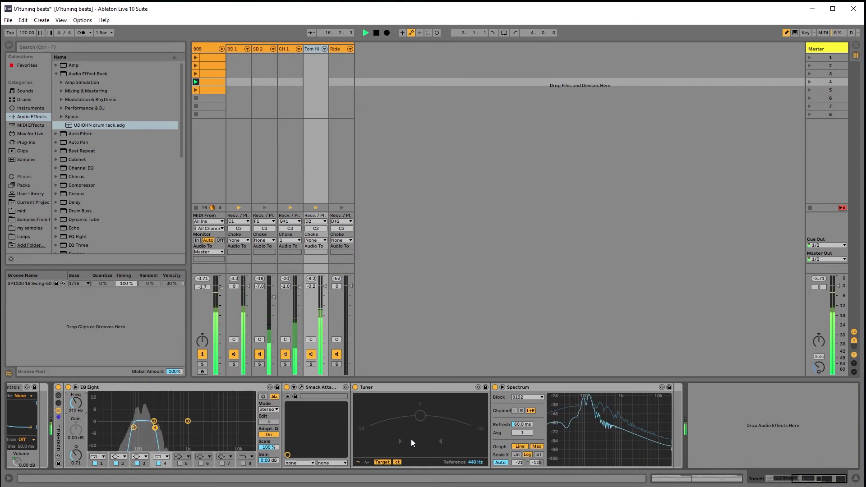
mouse_move(571, 447)
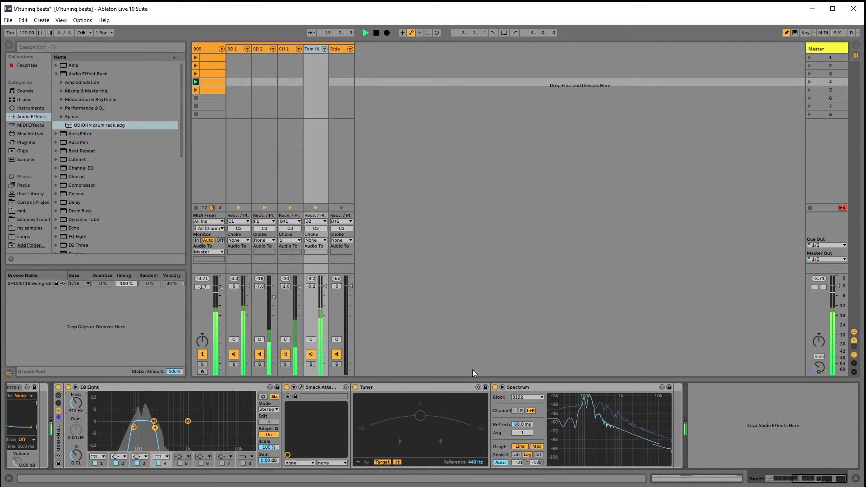
click(503, 387)
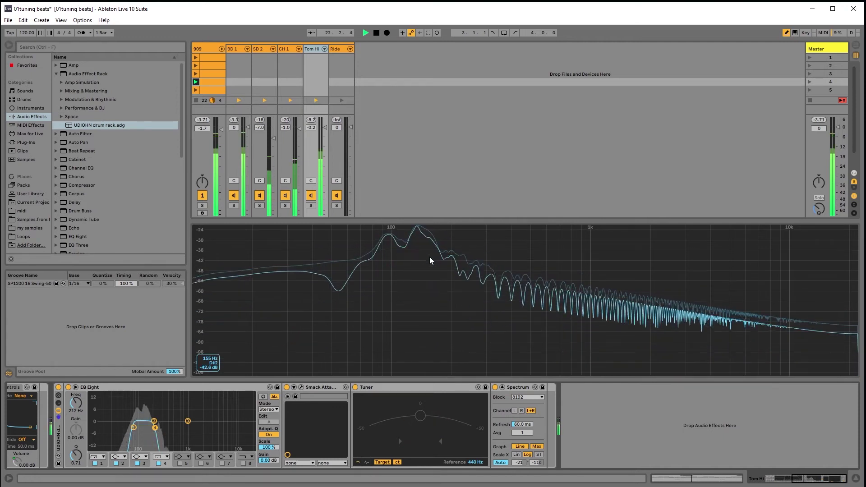
Step: Show the Tom Hi sample's waveform and shorten its Release to 4.41 ms
drag(820, 474, 790, 483)
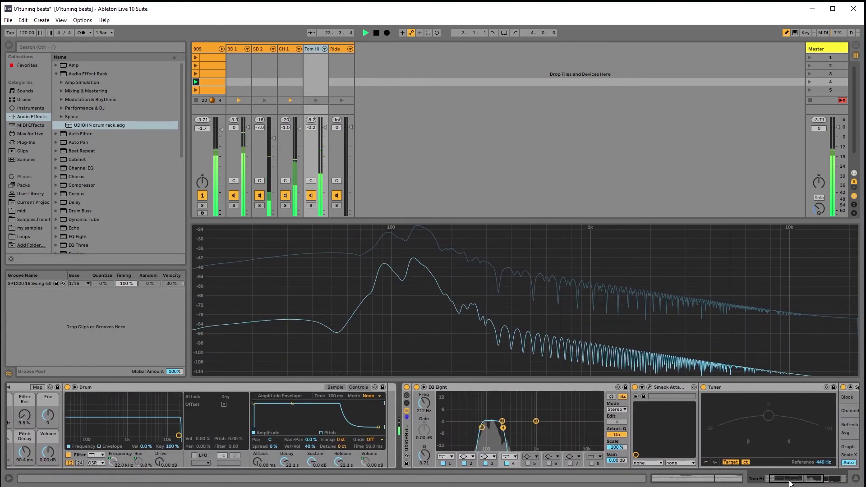
click(335, 387)
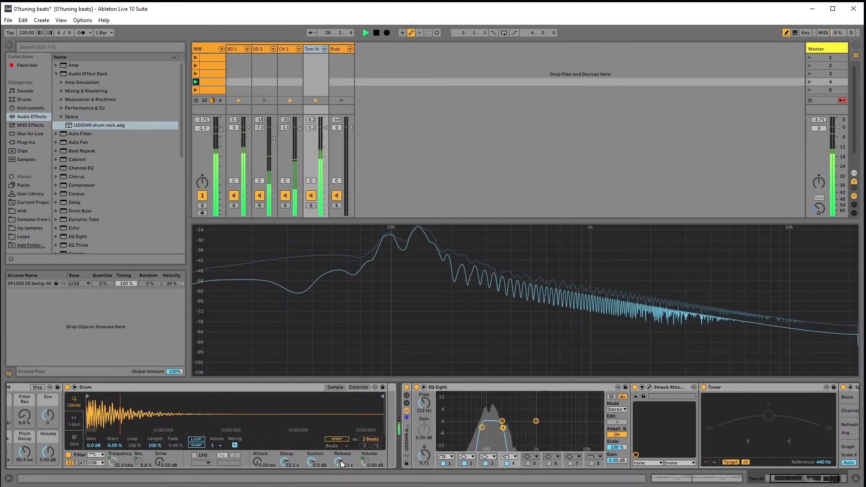
mouse_move(342, 465)
mouse_down()
mouse_move(342, 486)
mouse_move(340, 465)
mouse_up()
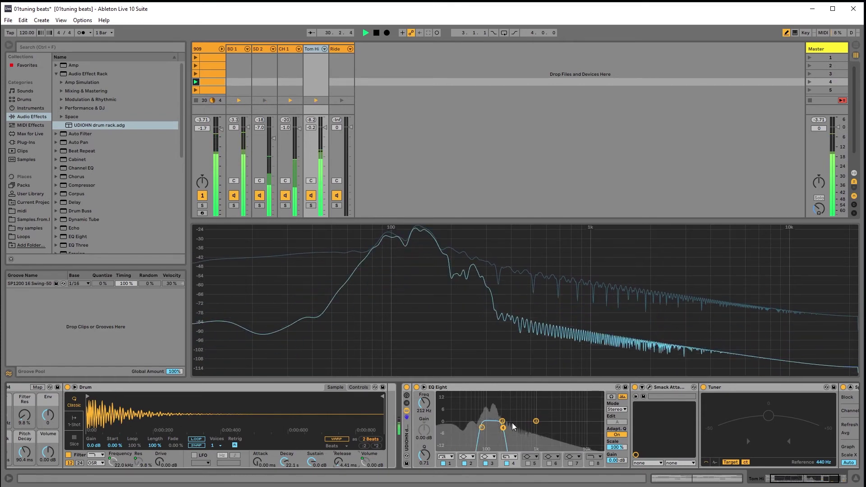
Step: Move Tom Hi's EQ low cut up to 211 Hz and raise the Smack Attack Sustain to 100
mouse_move(503, 428)
mouse_down()
mouse_move(531, 427)
mouse_move(494, 427)
mouse_move(515, 427)
mouse_move(504, 428)
mouse_up()
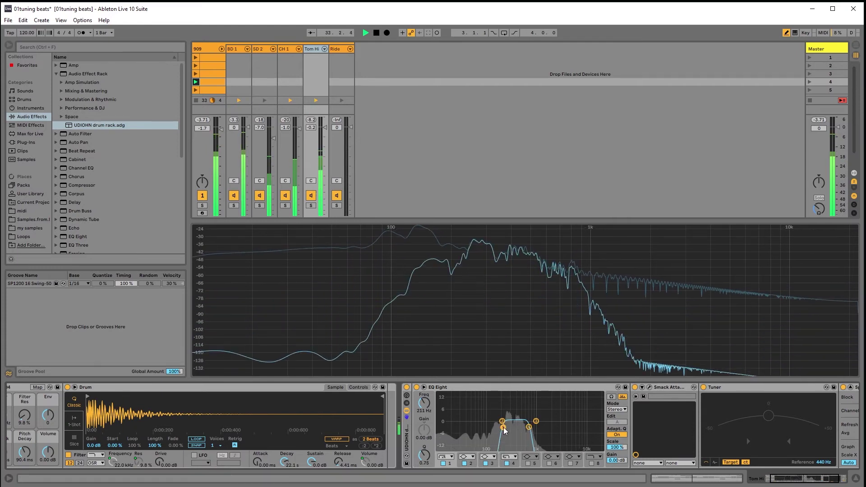
click(650, 387)
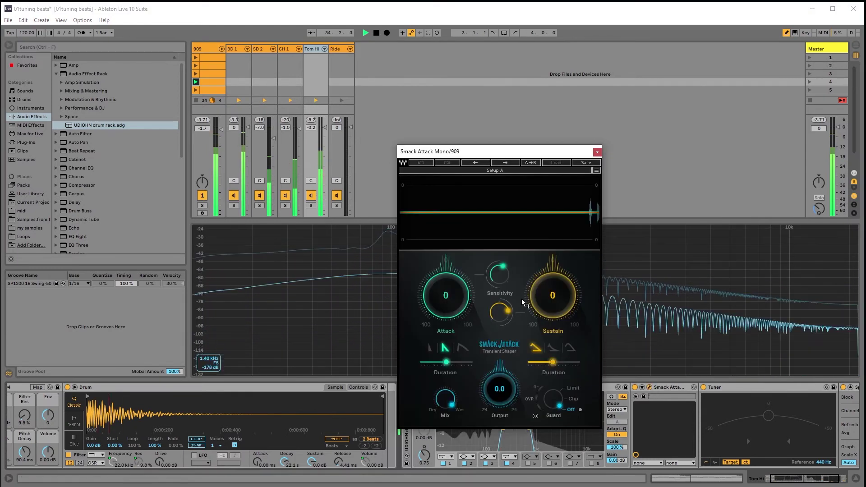
drag(524, 302, 555, 225)
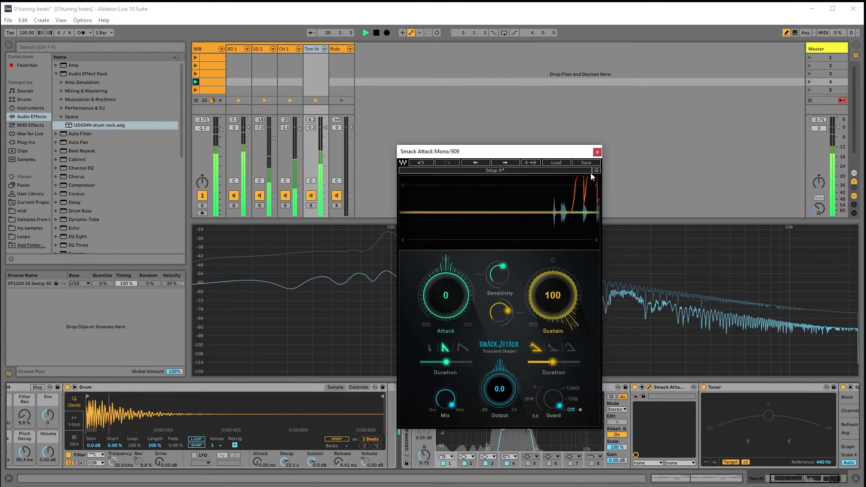
click(597, 152)
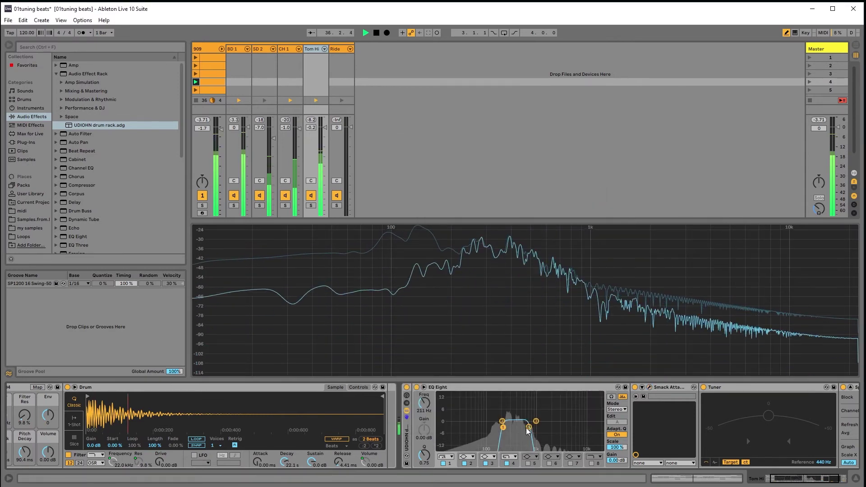
Step: Widen Tom Hi's EQ with a 121 Hz low cut and a high cut near 1 kHz, and transpose its sample to +6 st
drag(527, 428, 491, 428)
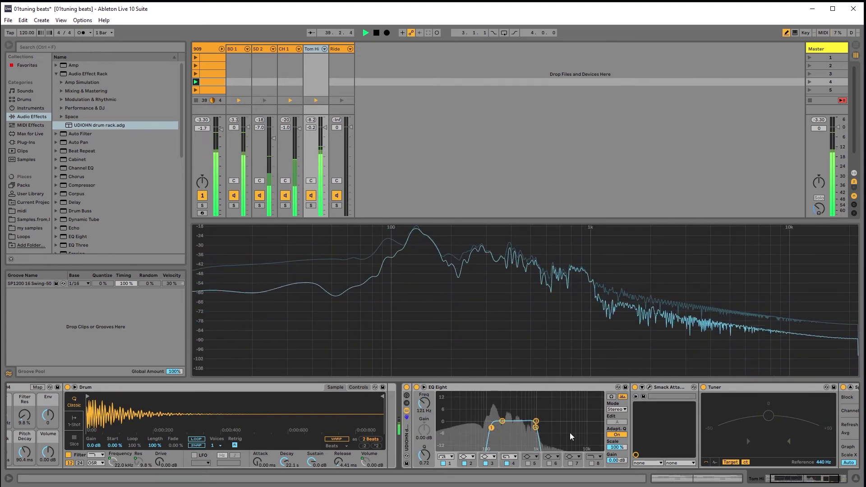
click(359, 387)
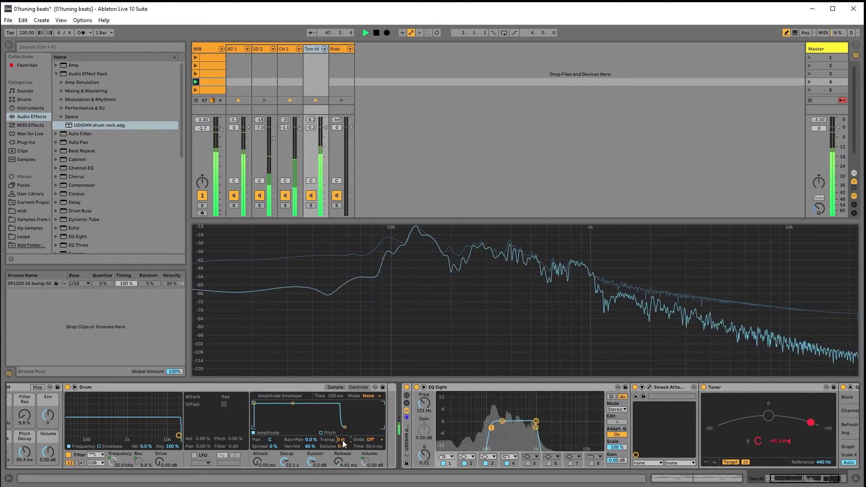
text(6)
key(Return)
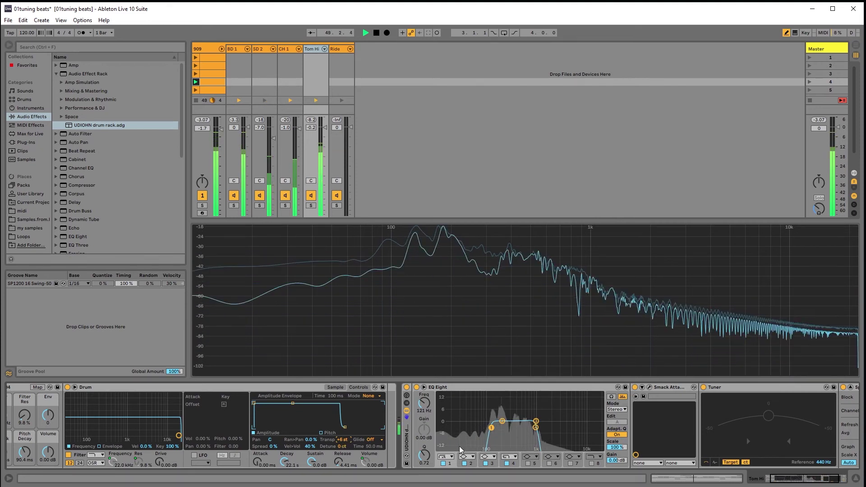
Step: Set Tom Hi's EQ high cut to 1.35 kHz, and add SPAN Plus after the rack to check the tom's peak pitch
drag(491, 428, 542, 427)
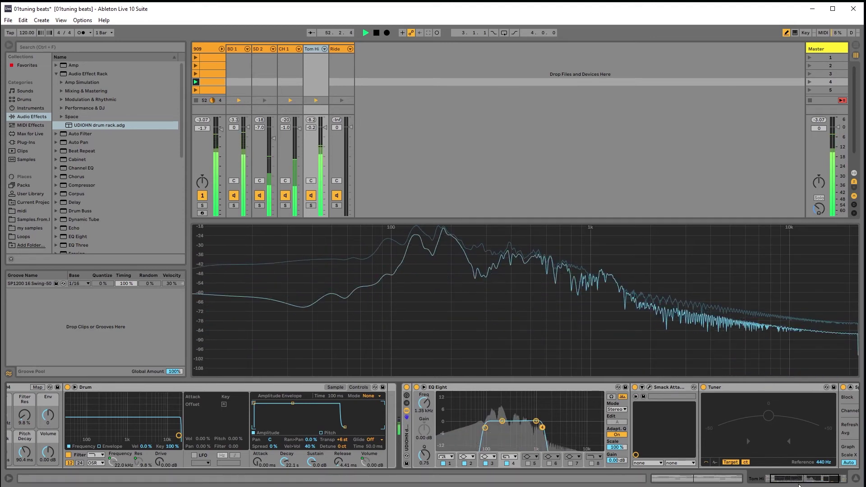
drag(799, 486, 806, 485)
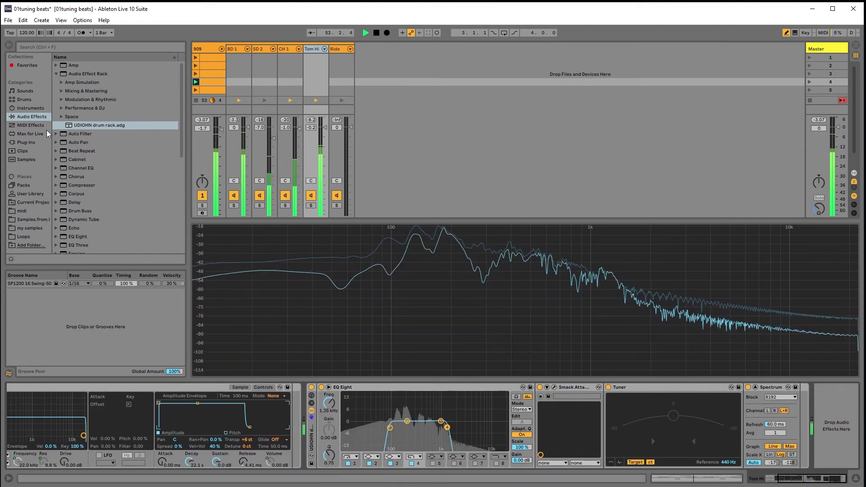
click(26, 142)
double_click(83, 107)
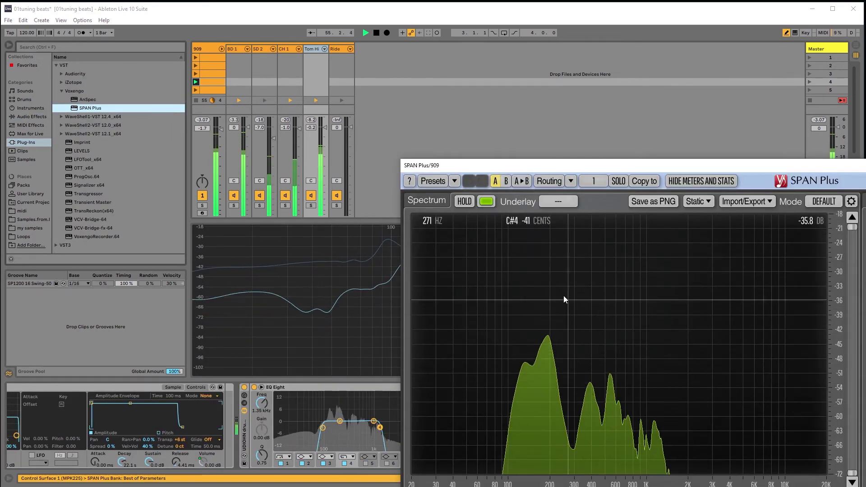
drag(564, 296, 611, 277)
drag(543, 354, 548, 345)
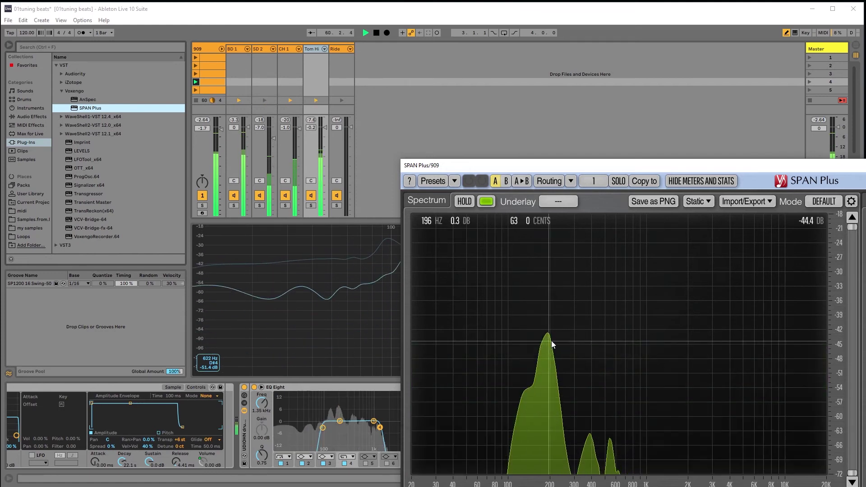
key(ctrl+alt+p)
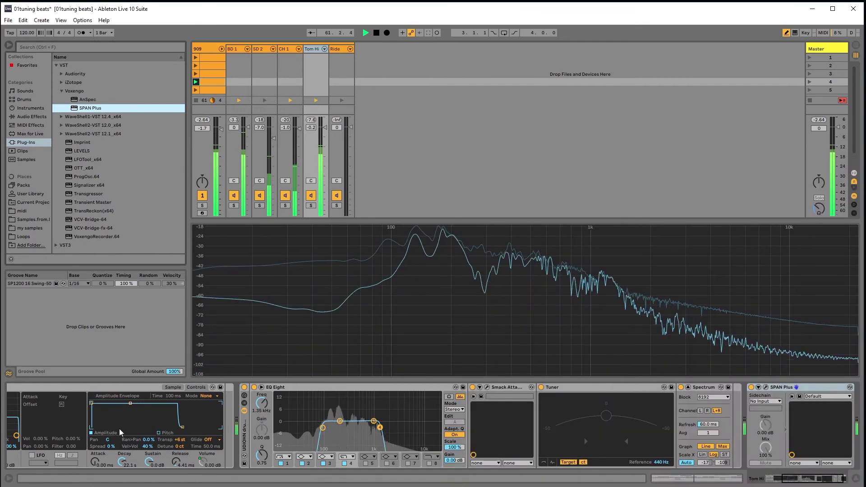
Step: Show the Tom Hi sample's waveform and lengthen its Release to 60.0 s
scroll(416, 409, up, 5)
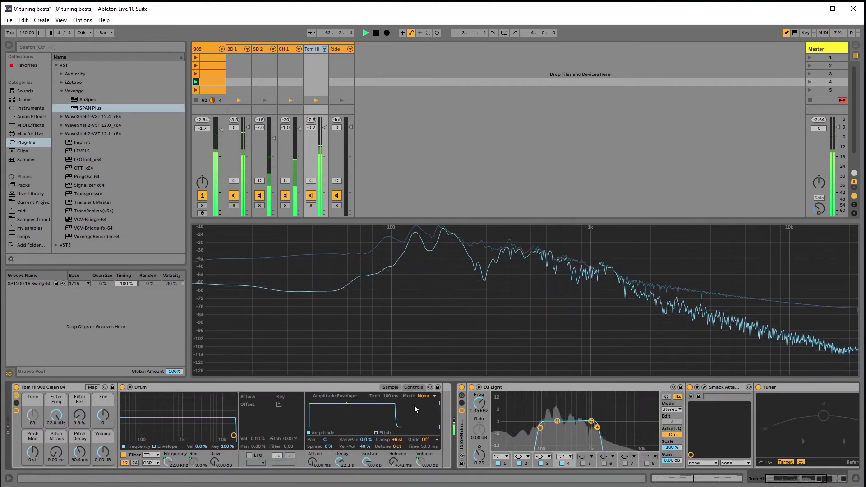
click(390, 387)
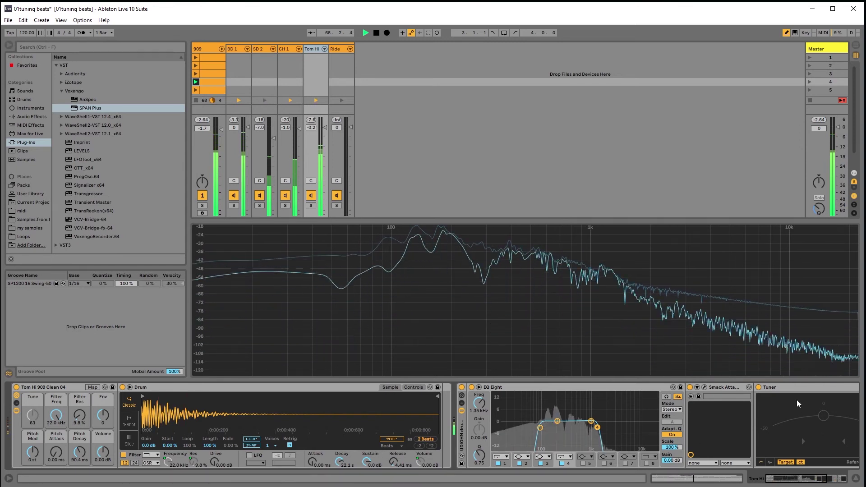
mouse_move(803, 481)
mouse_down()
mouse_move(819, 481)
mouse_move(794, 481)
mouse_up()
click(391, 458)
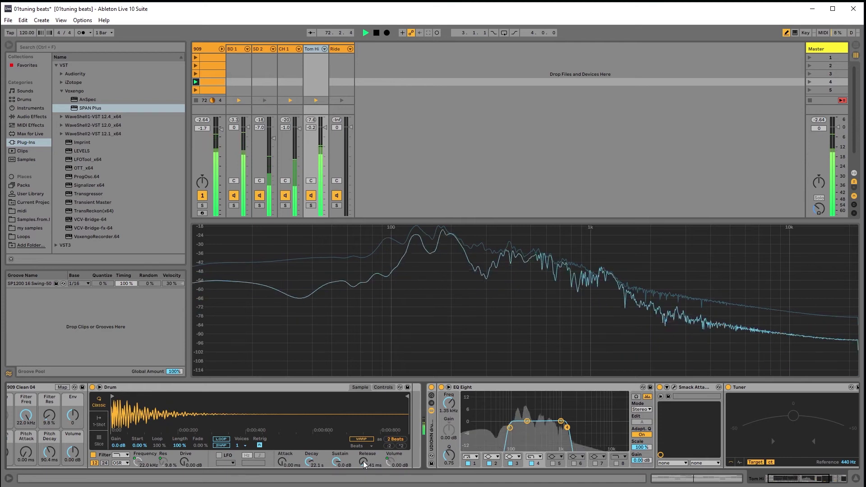
drag(364, 465, 365, 420)
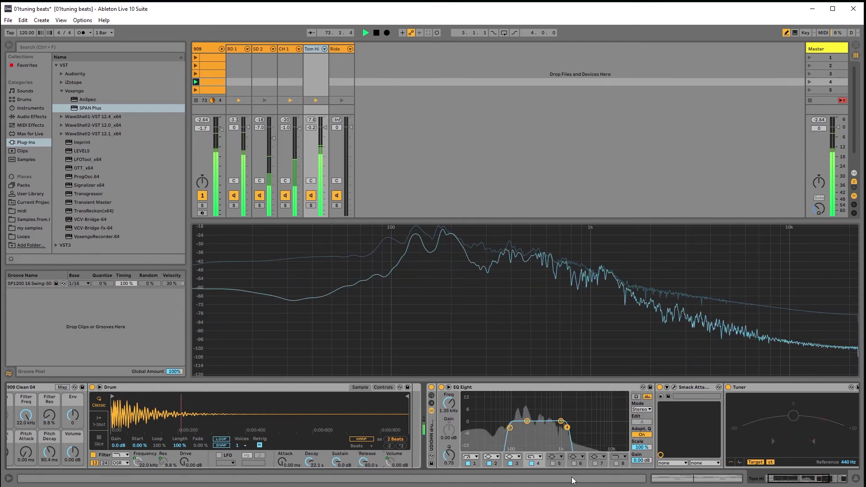
Step: Lower the Sustain of Tom Hi's Smack Attack to 2, close its window and stop playback
scroll(391, 467, right, 5)
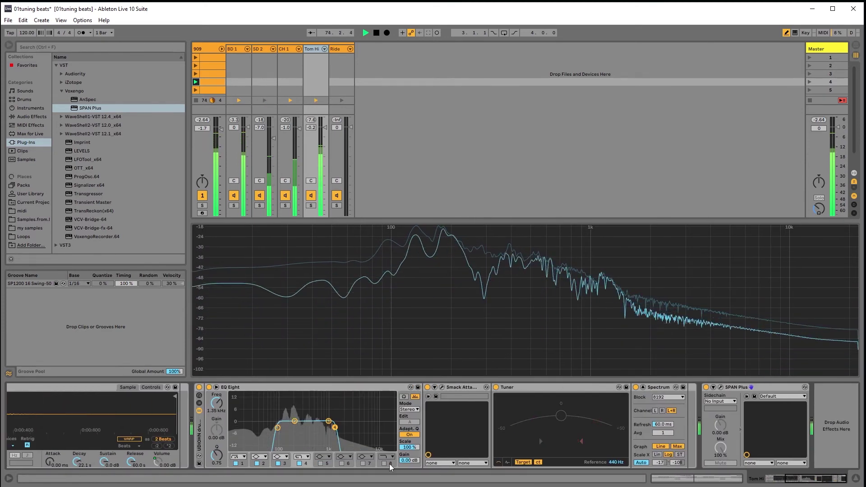
click(442, 387)
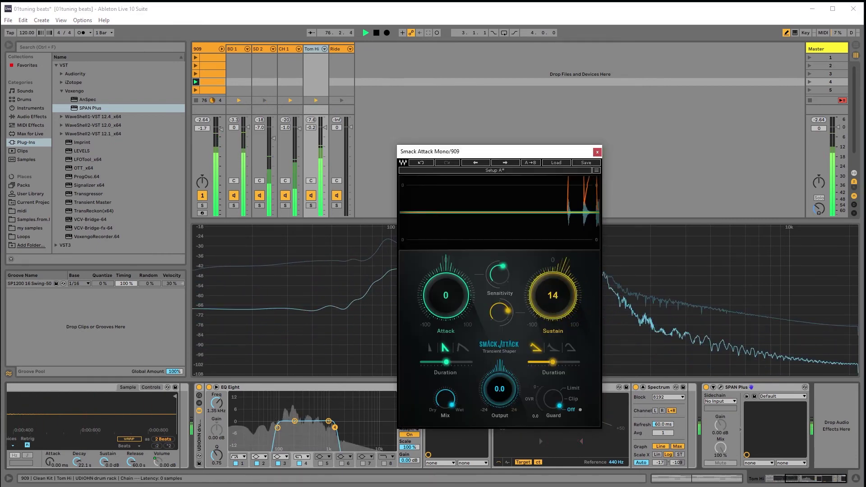
drag(552, 296, 553, 323)
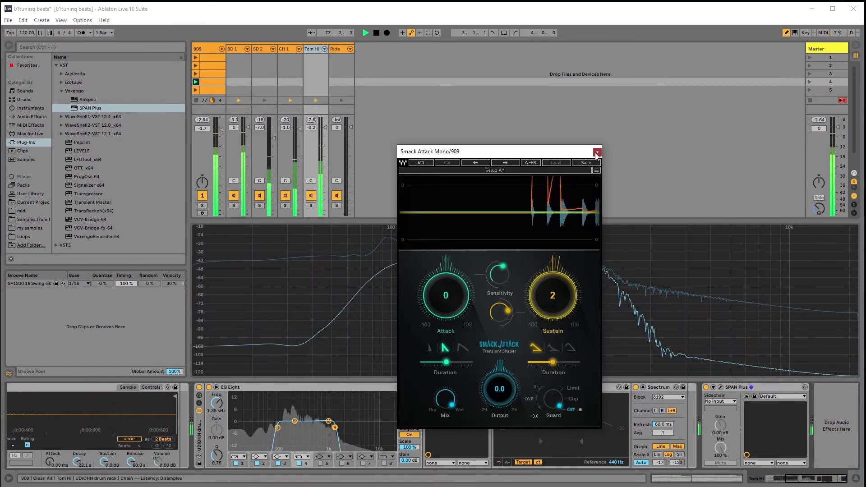
click(597, 154)
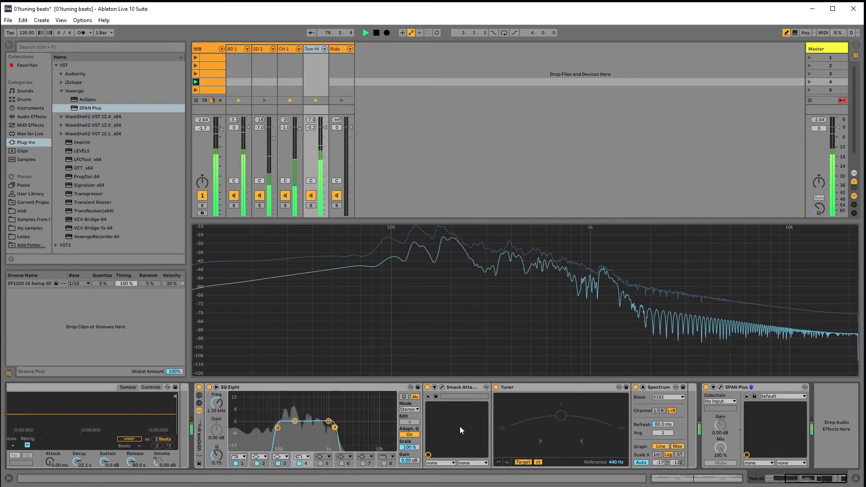
key(space)
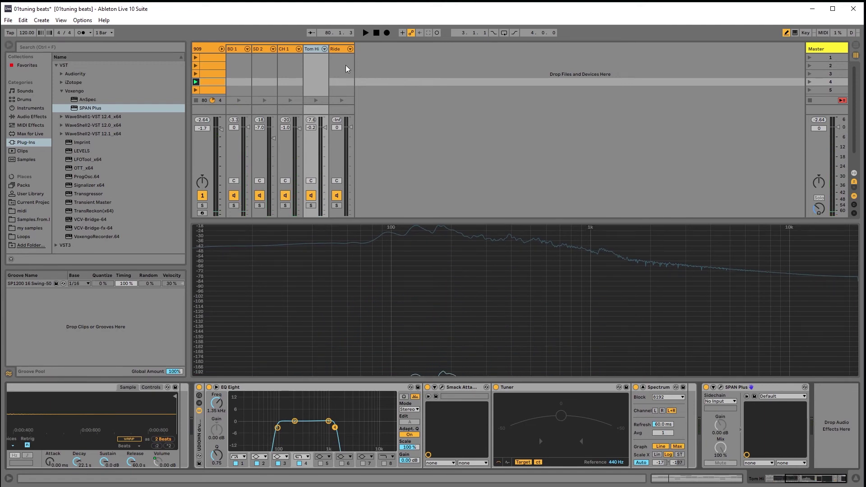
Step: Play the fifth 909 clip and bring up the Ride pad's macros and Simpler envelope and pitch controls
key(space)
click(339, 49)
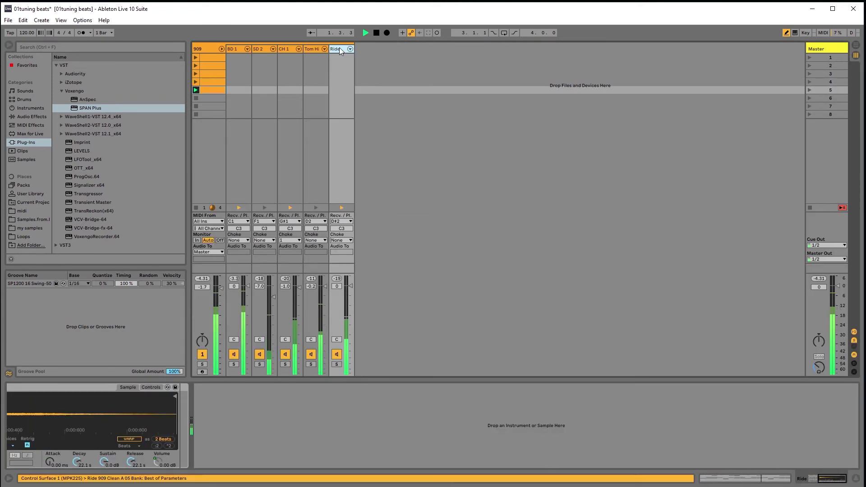
click(150, 387)
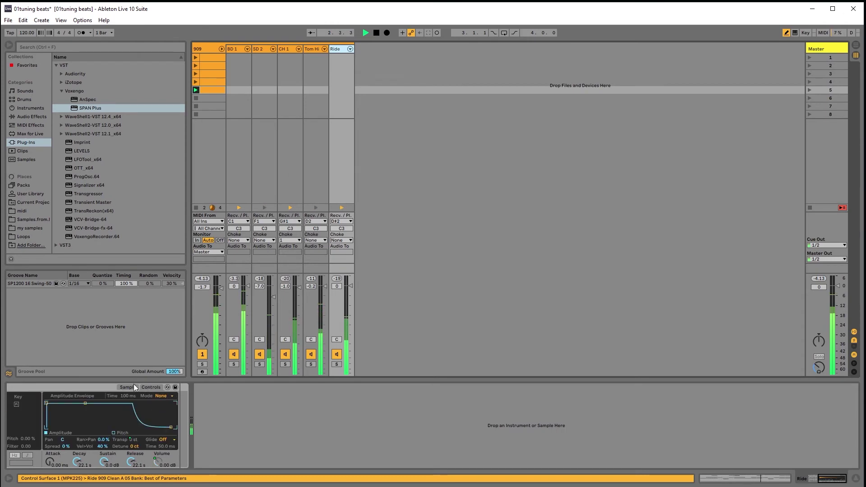
right_click(132, 440)
click(155, 459)
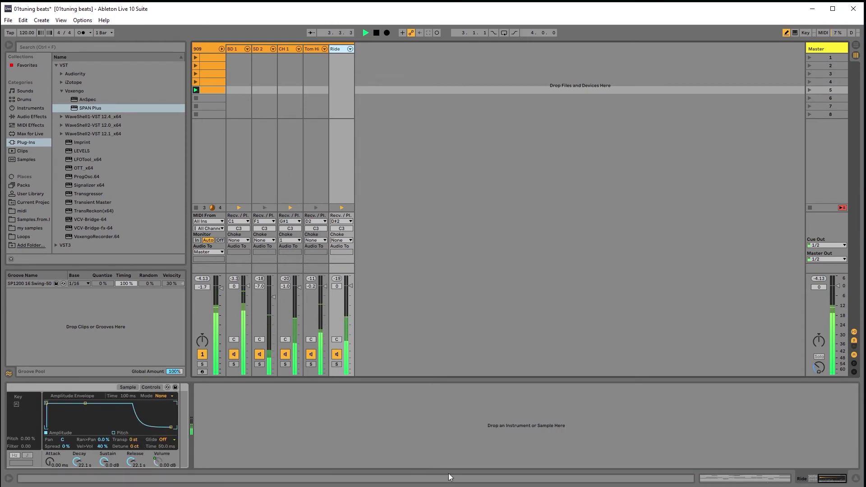
drag(831, 482, 822, 483)
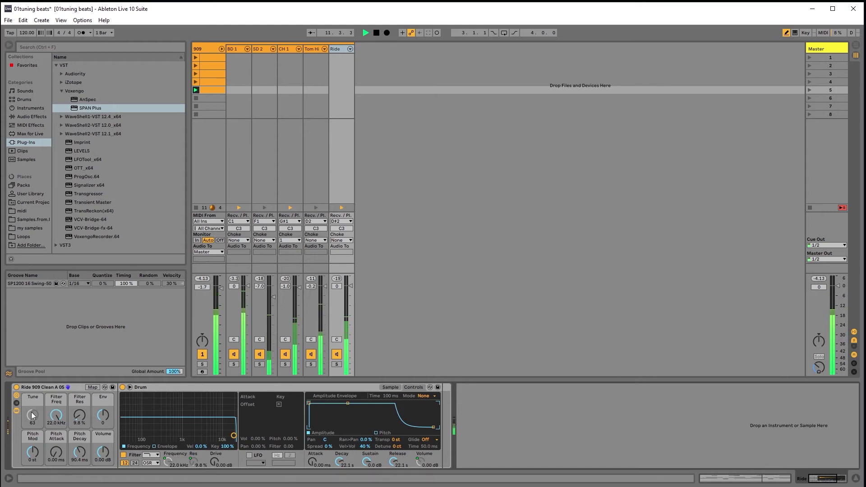
Step: Check the macro mapping options for the Ride sample's Release control
click(165, 393)
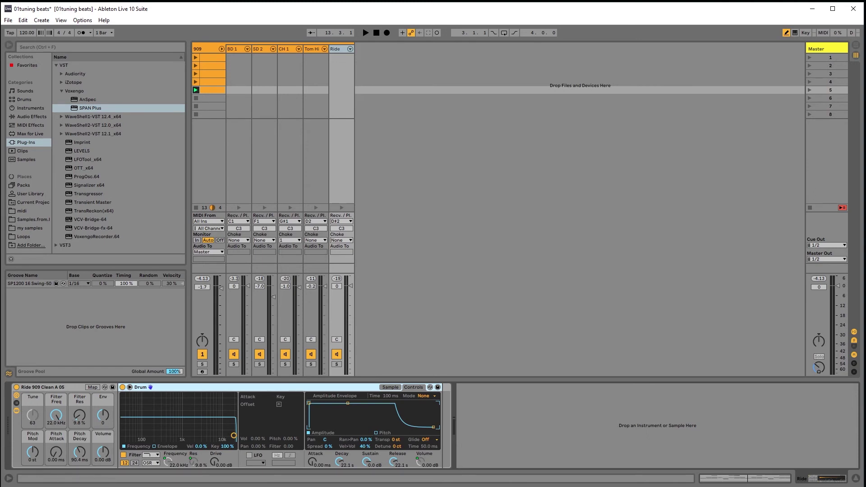
right_click(394, 463)
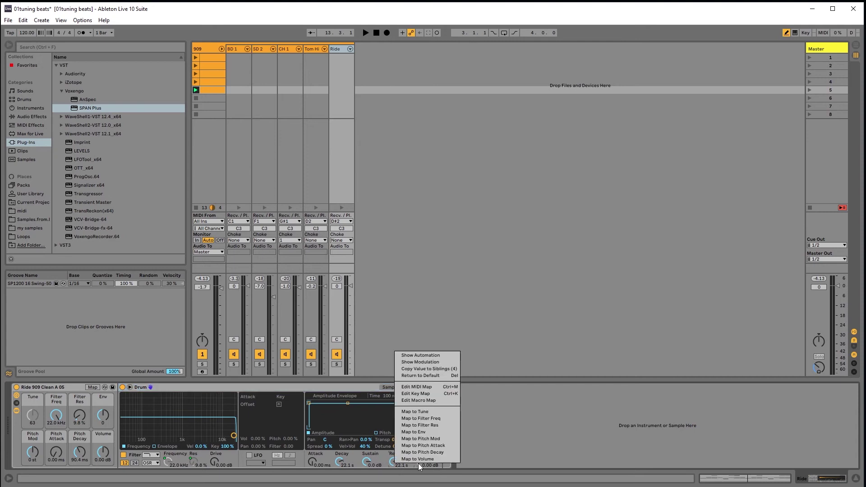
click(551, 453)
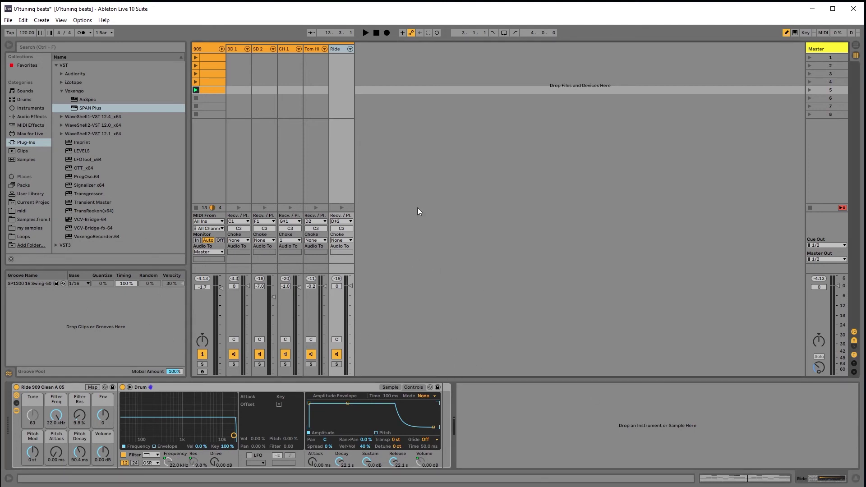
Step: Audition the fifth 909 clip, load the UDIOHN drum rack onto the Ride chain and dismiss its Smack Attack window
click(196, 90)
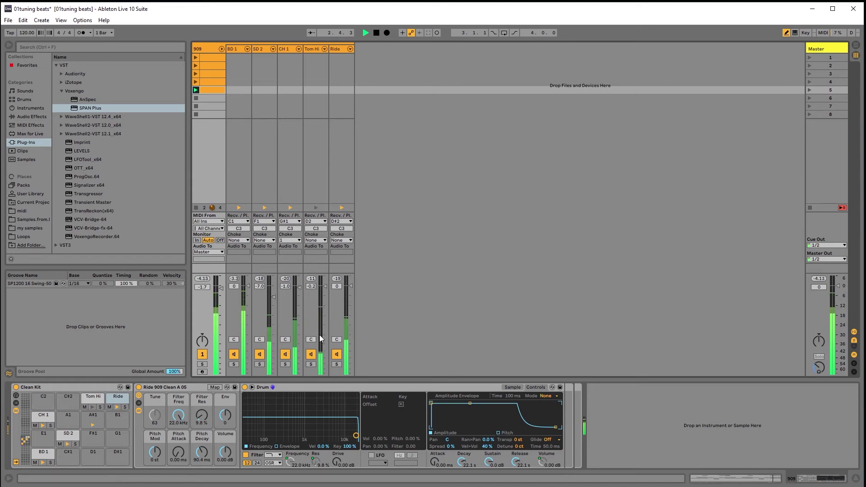
click(335, 48)
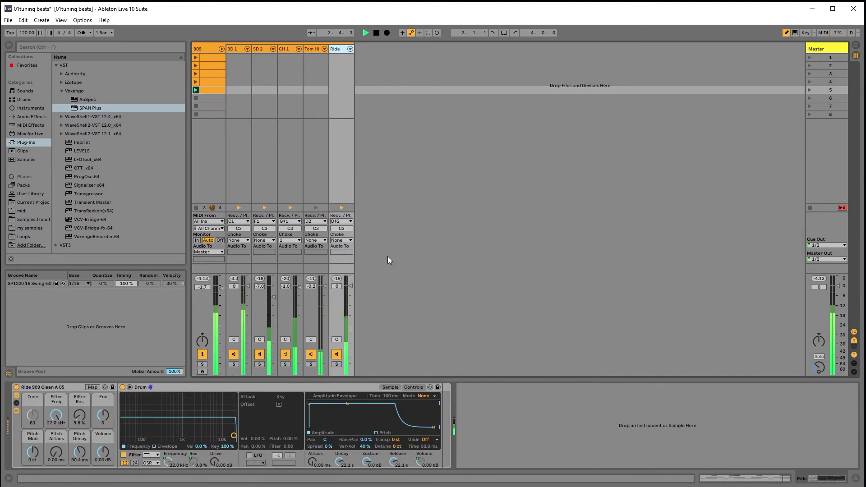
key(space)
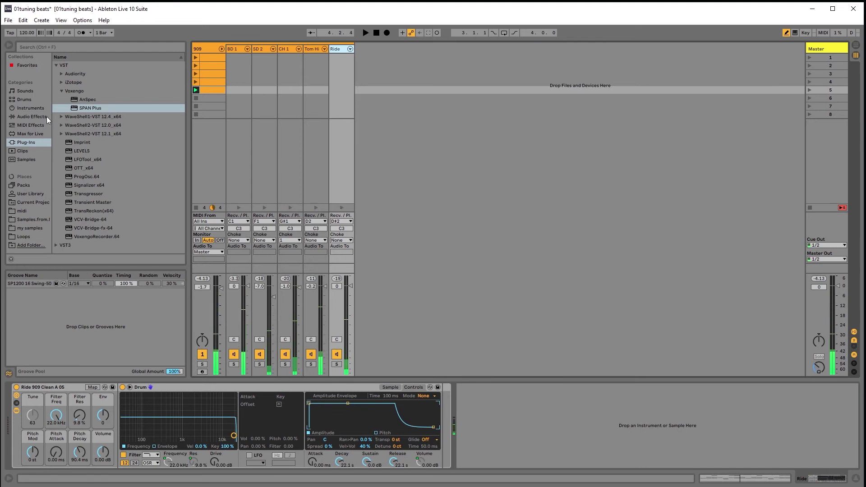
click(33, 116)
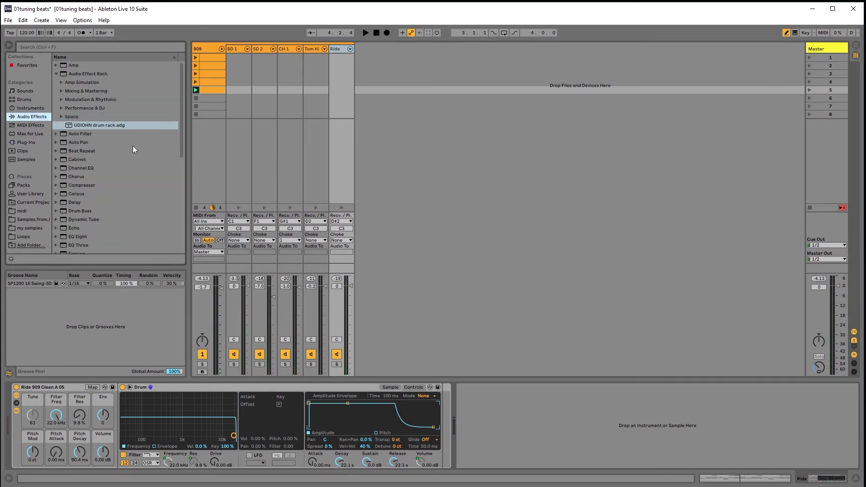
double_click(97, 127)
key(space)
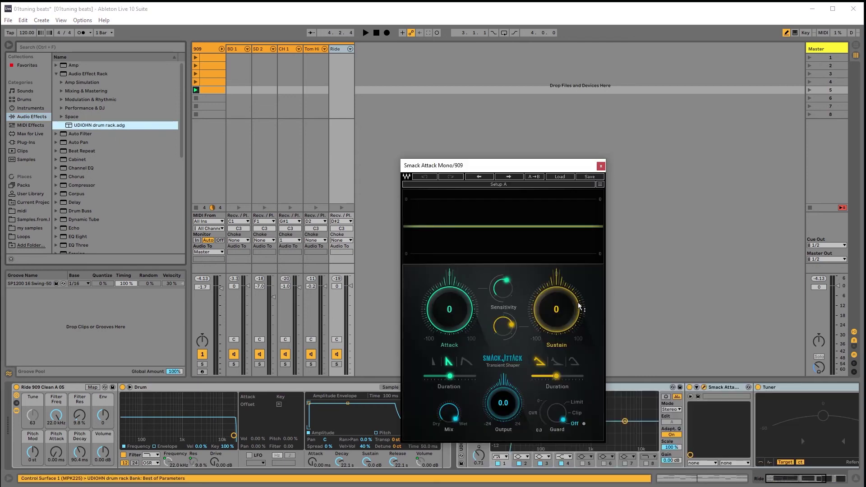
click(601, 166)
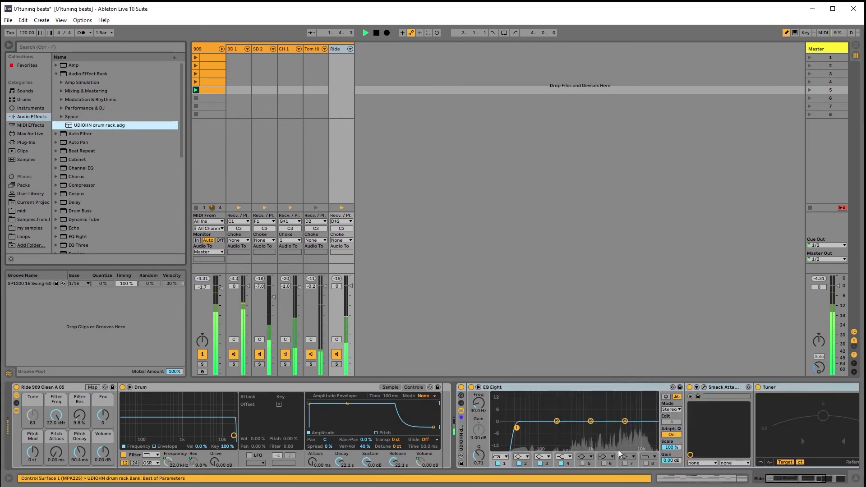
Step: Add SPAN Plus after the rack on the Ride chain and check the pitch of its highest spectral peak
scroll(647, 442, right, 5)
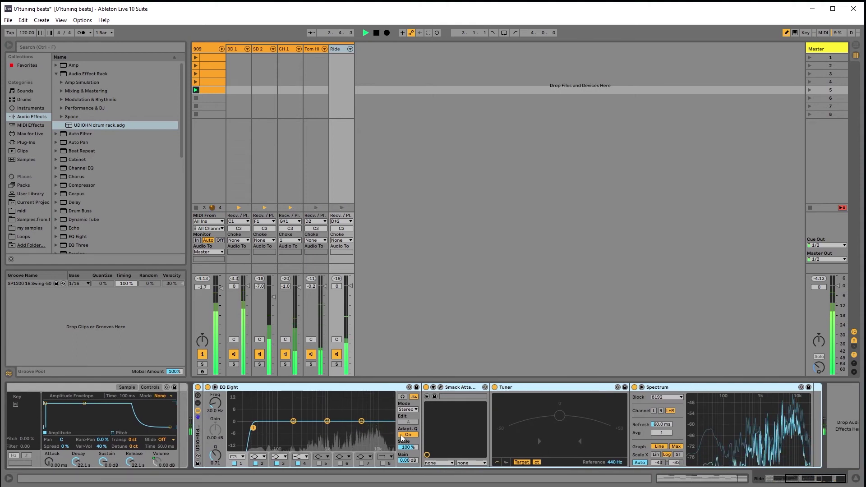
mouse_move(700, 453)
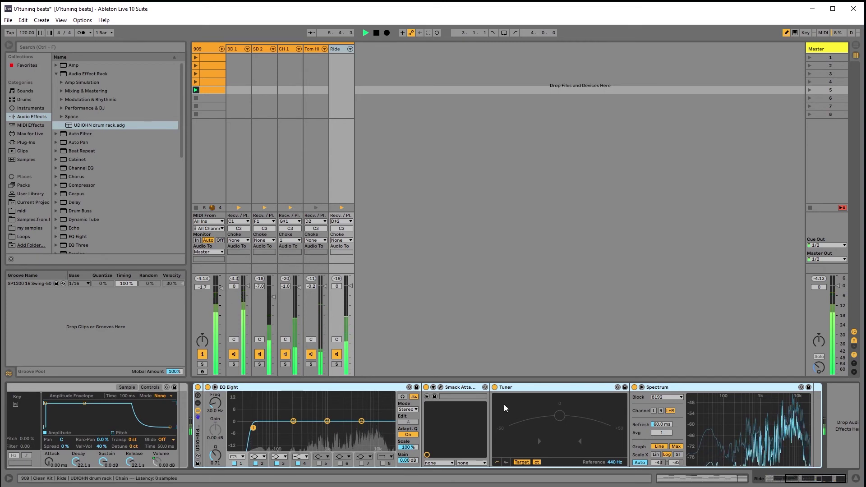
click(25, 142)
double_click(89, 108)
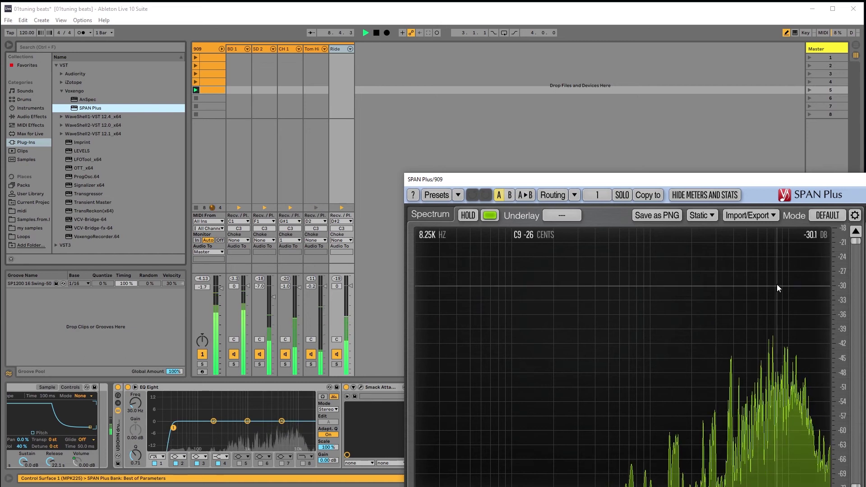
drag(775, 269, 780, 254)
Step: Transpose the Ride sample to +7 st after trying +6 st, checking its peak pitch in SPAN Plus
click(53, 440)
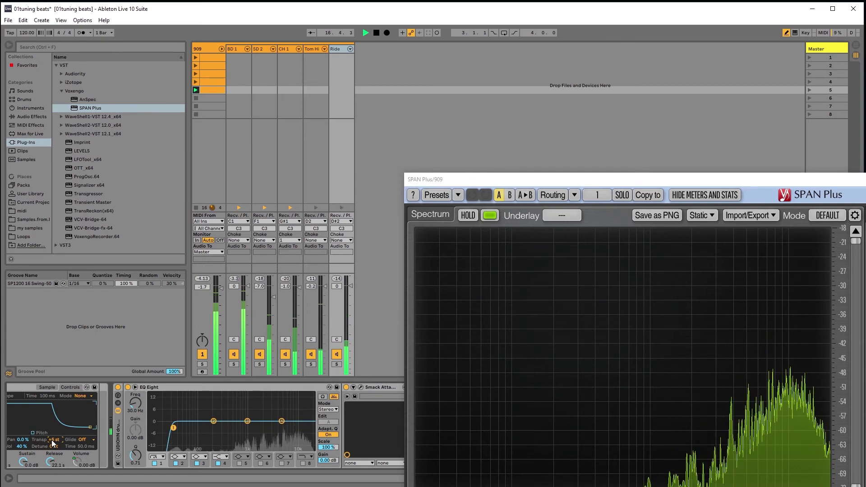
drag(791, 312, 791, 267)
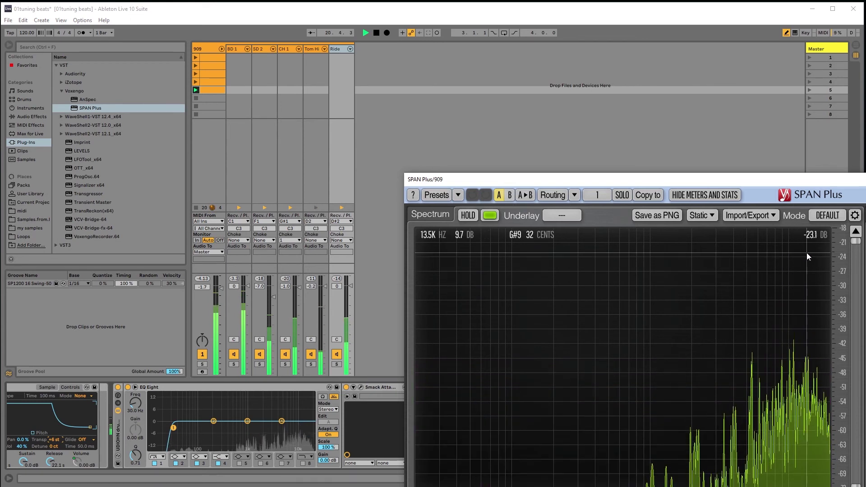
drag(799, 255, 797, 257)
click(56, 439)
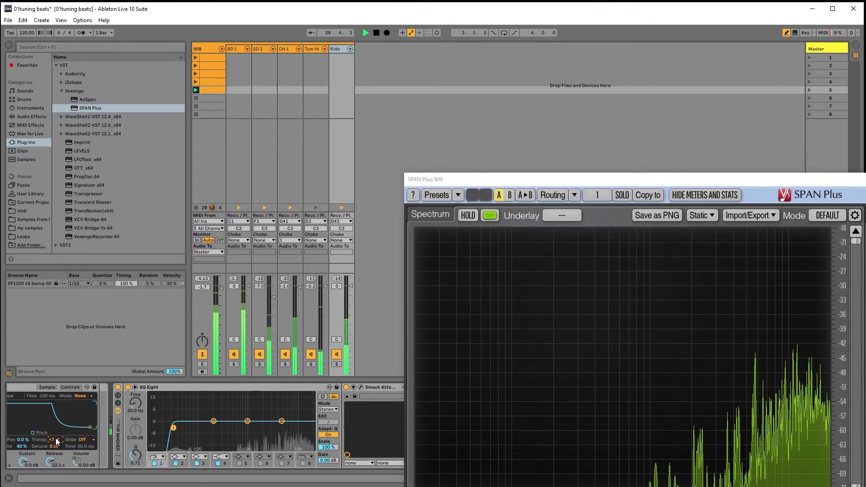
drag(803, 322, 796, 231)
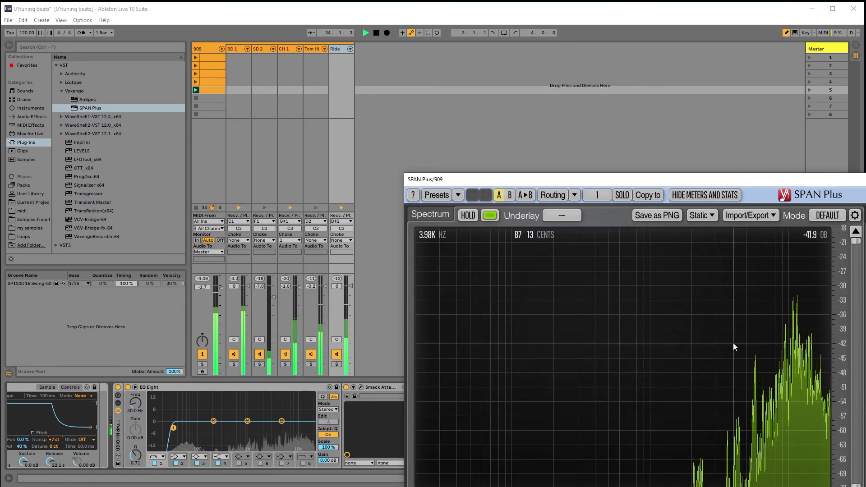
click(55, 441)
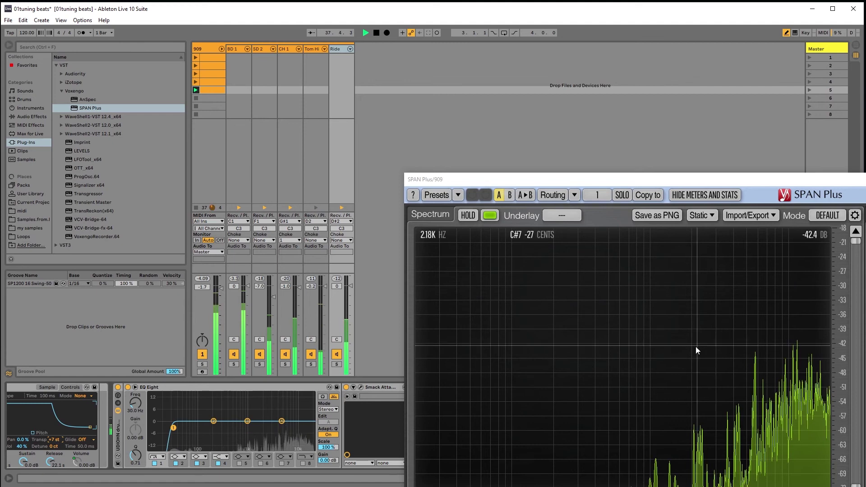
Step: Hide the plug-in windows, adjust the Attack amount in the Ride chain's Smack Attack, close it and stop playback
key(ctrl+alt+p)
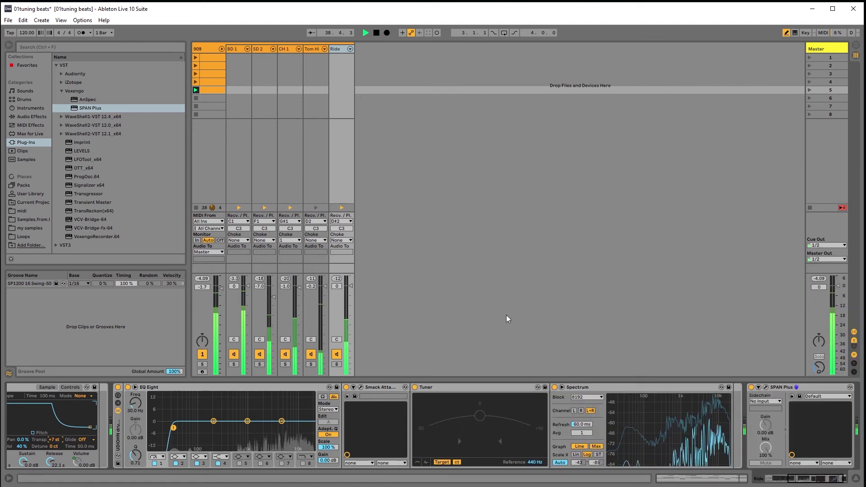
click(360, 387)
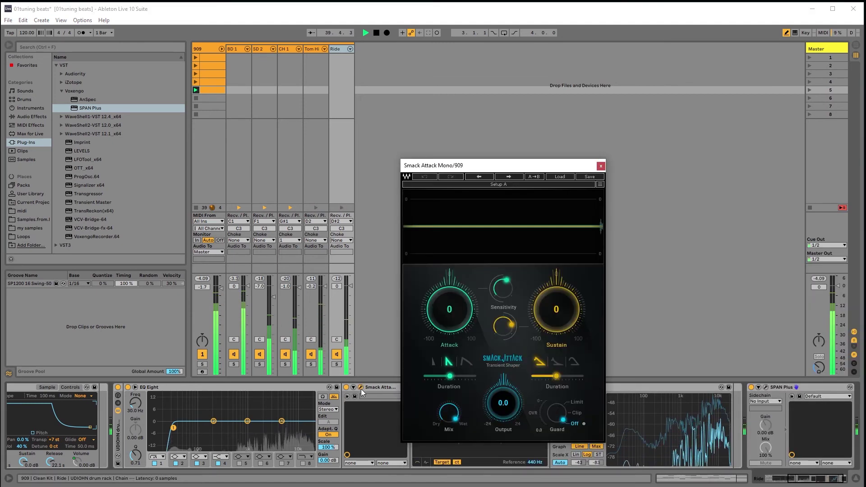
mouse_move(450, 311)
mouse_down()
mouse_move(449, 293)
mouse_move(445, 320)
mouse_up()
click(601, 166)
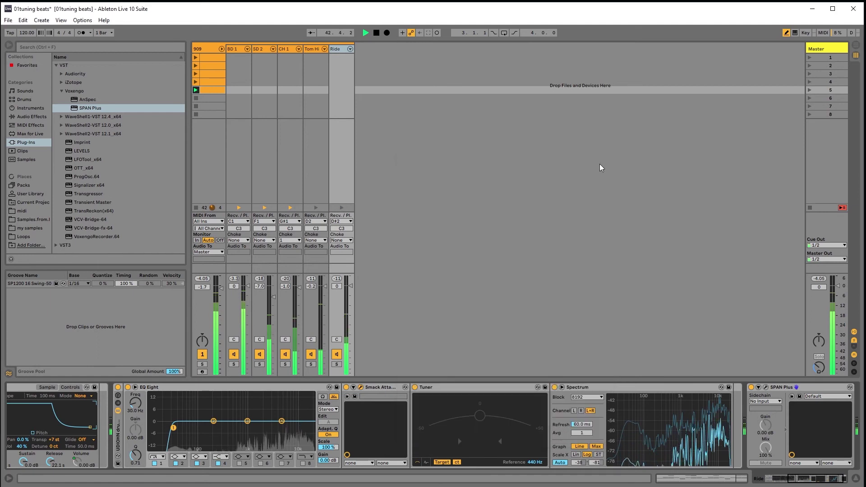
scroll(586, 424, down, 2)
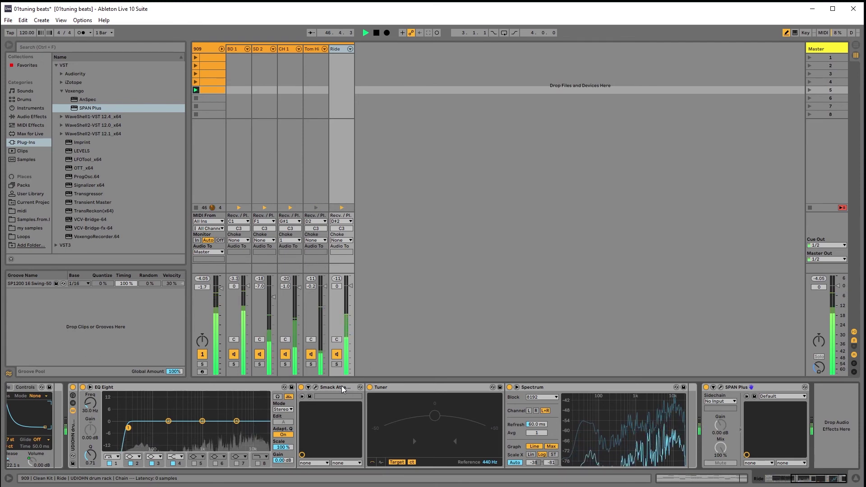
key(space)
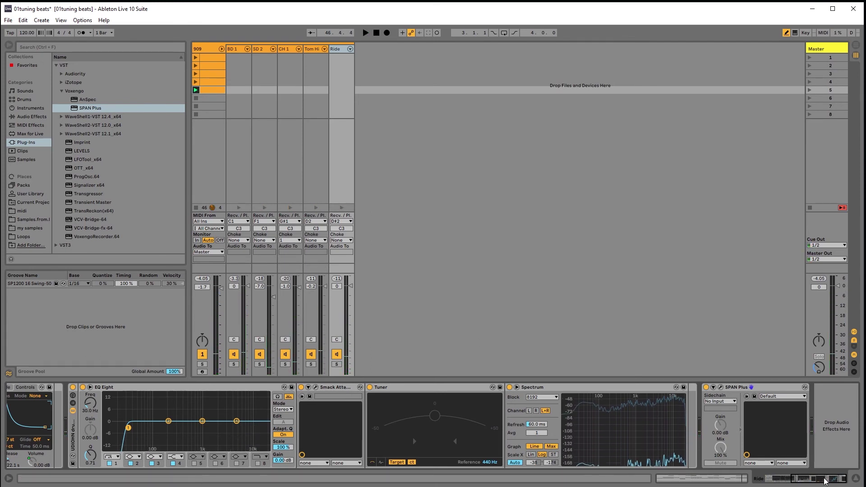
Step: Map the Ride sample's Transpose control to the rack's Tune macro, keeping it at +7 st
drag(825, 481, 800, 483)
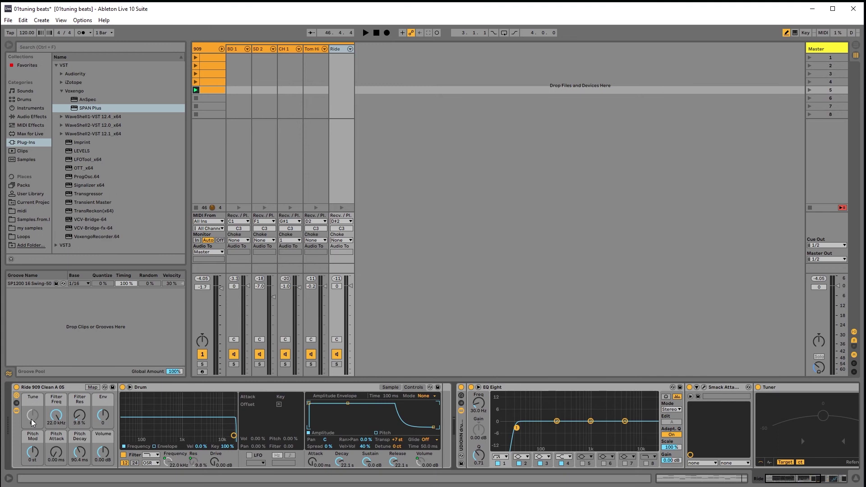
right_click(398, 440)
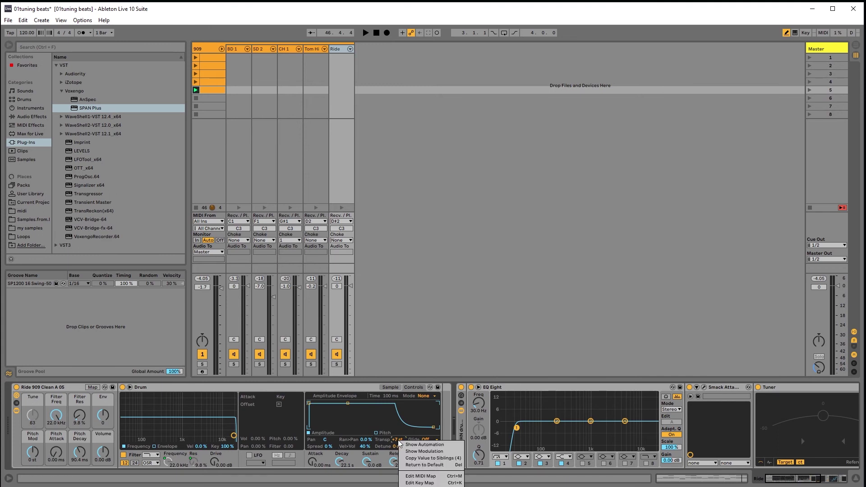
click(433, 458)
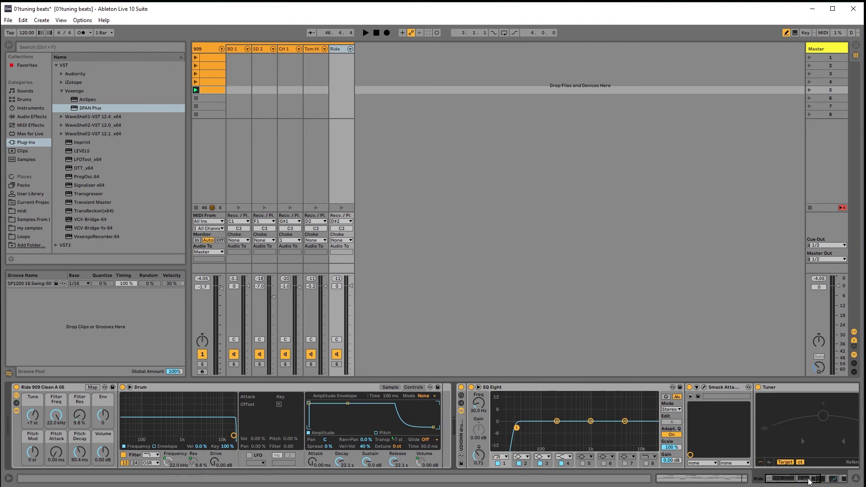
drag(807, 481, 810, 481)
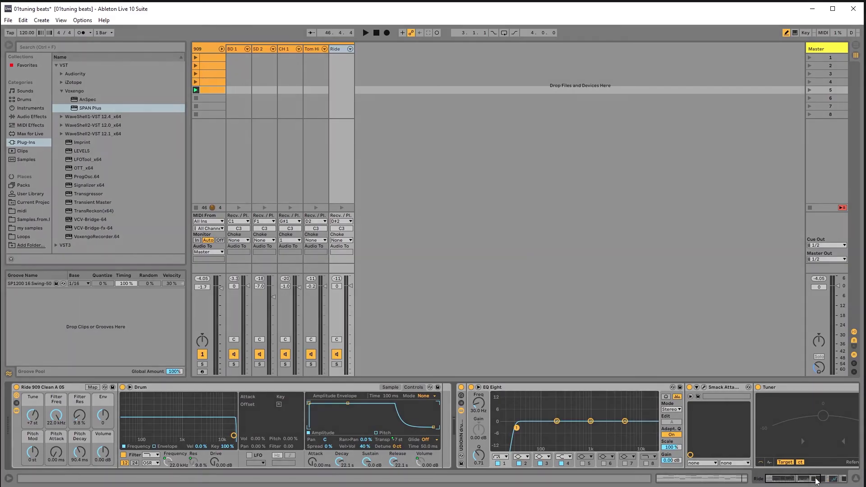